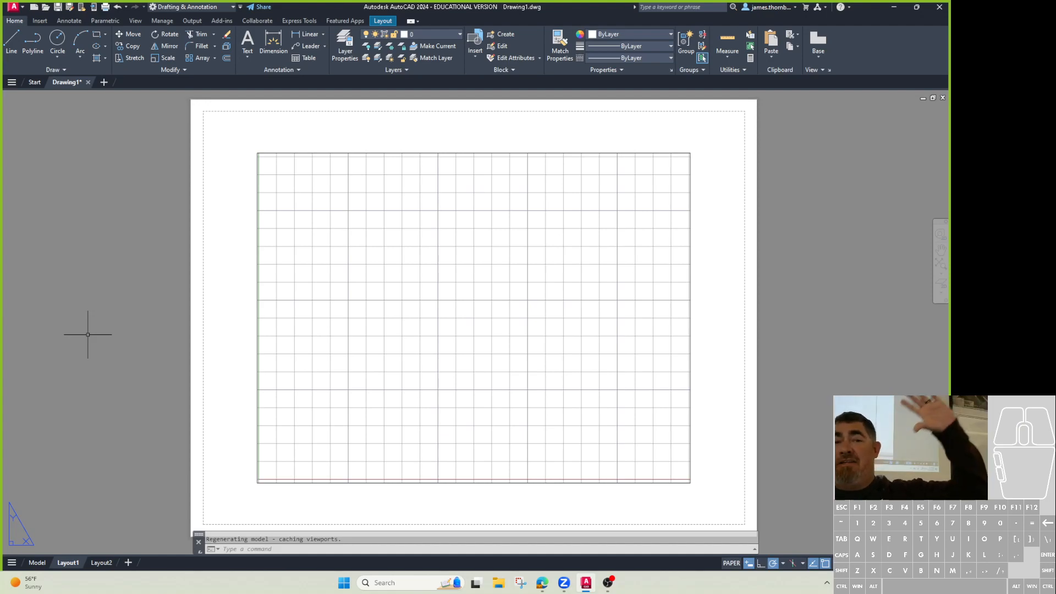
Step: Open the plot settings for Layout1, look them over and close them without changes
click(125, 311)
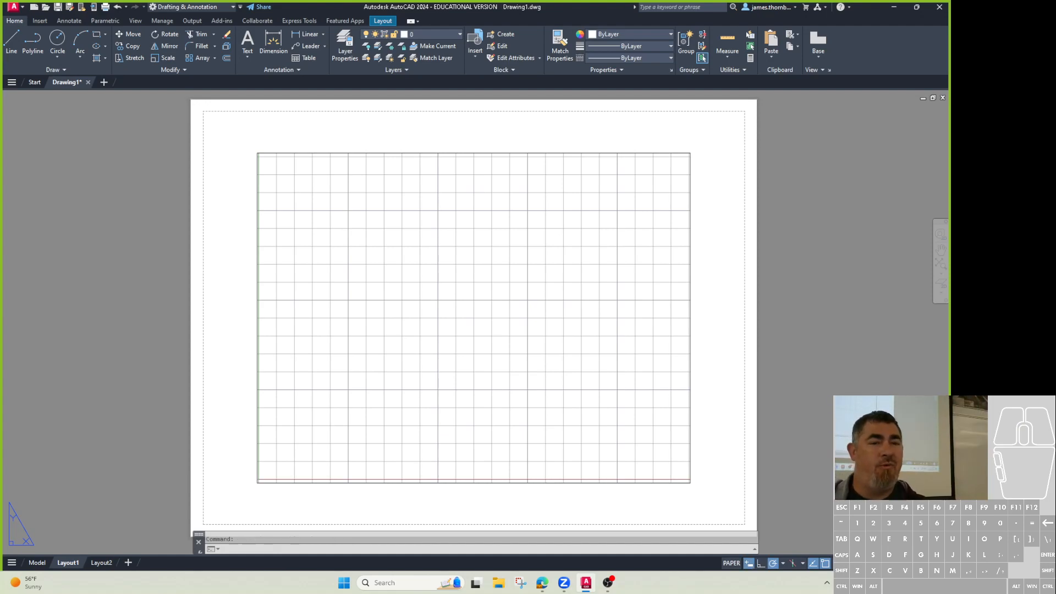
click(105, 7)
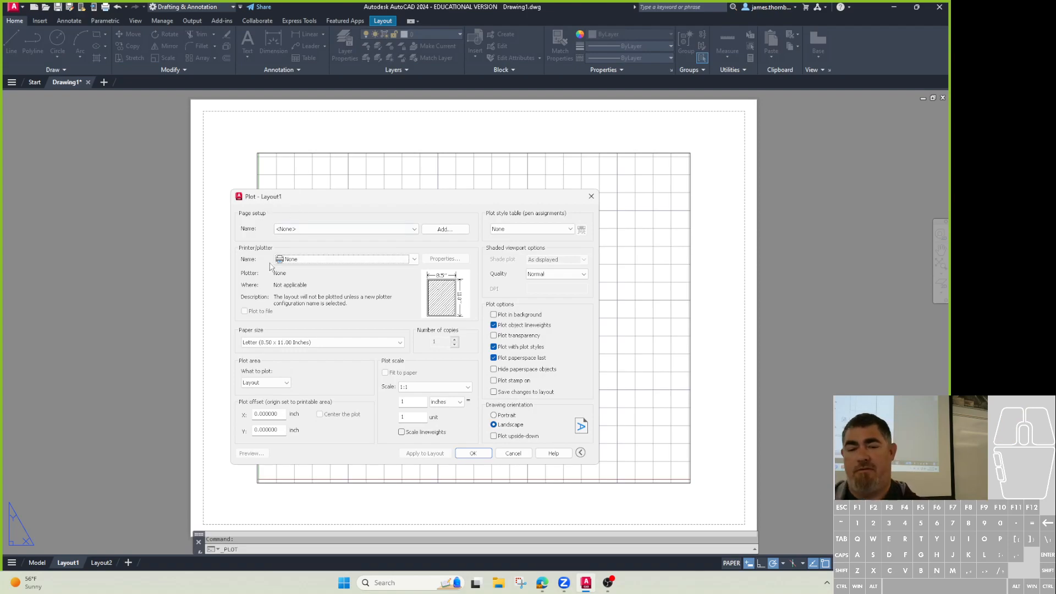
click(591, 197)
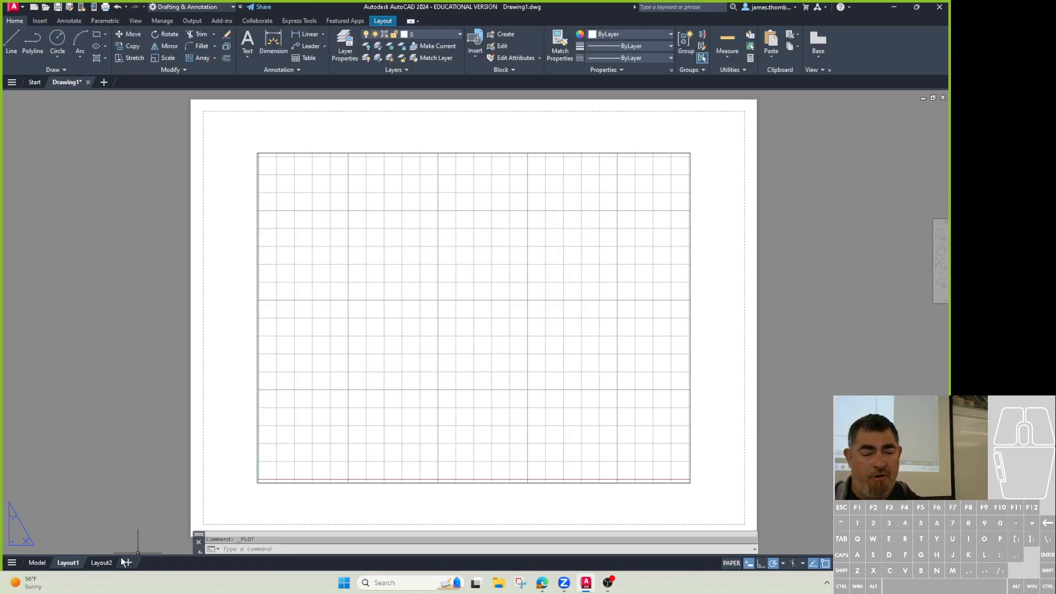
Step: Open Layout1's page setup for modification through the Page Setup Manager, examine its settings and close it without changes
right_click(70, 566)
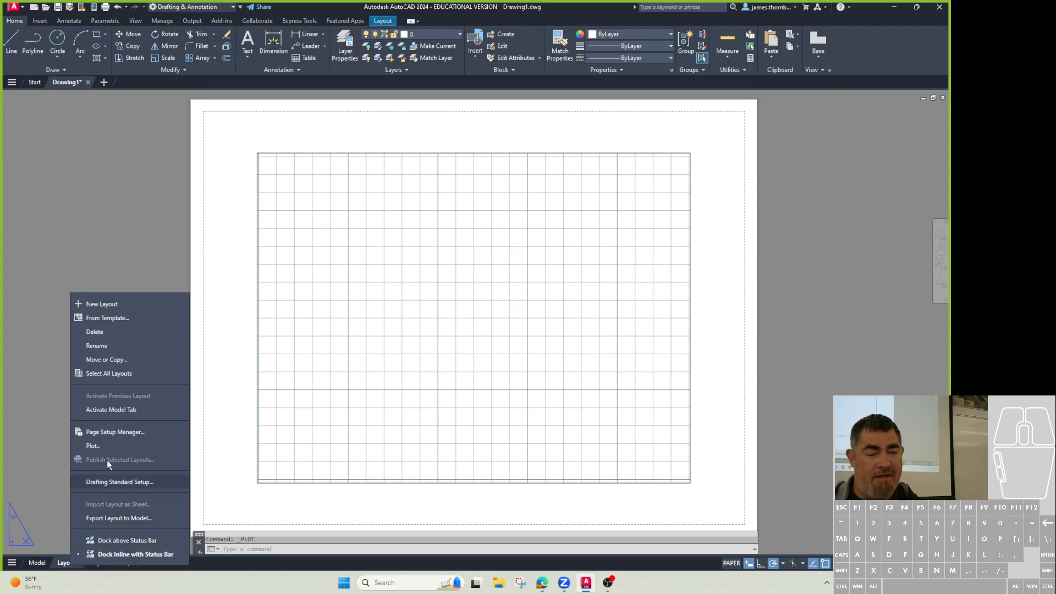
click(110, 432)
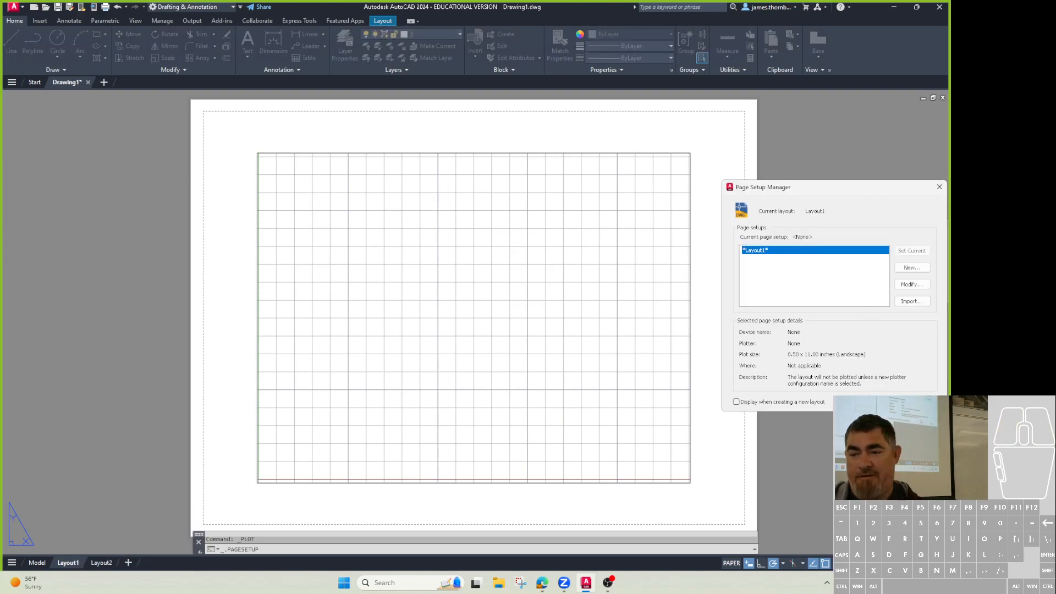
click(911, 285)
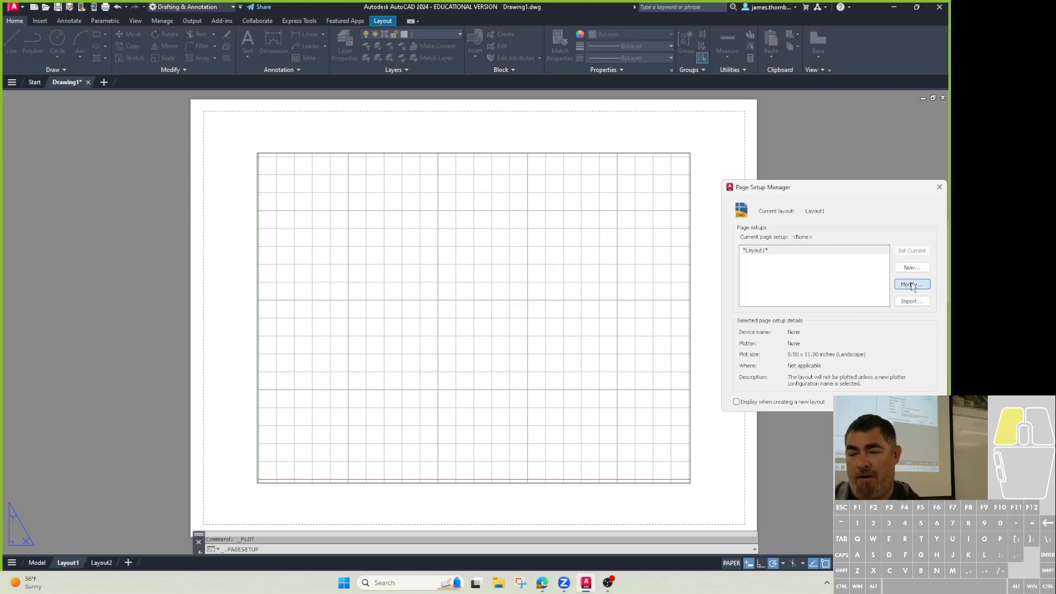
drag(840, 169, 554, 159)
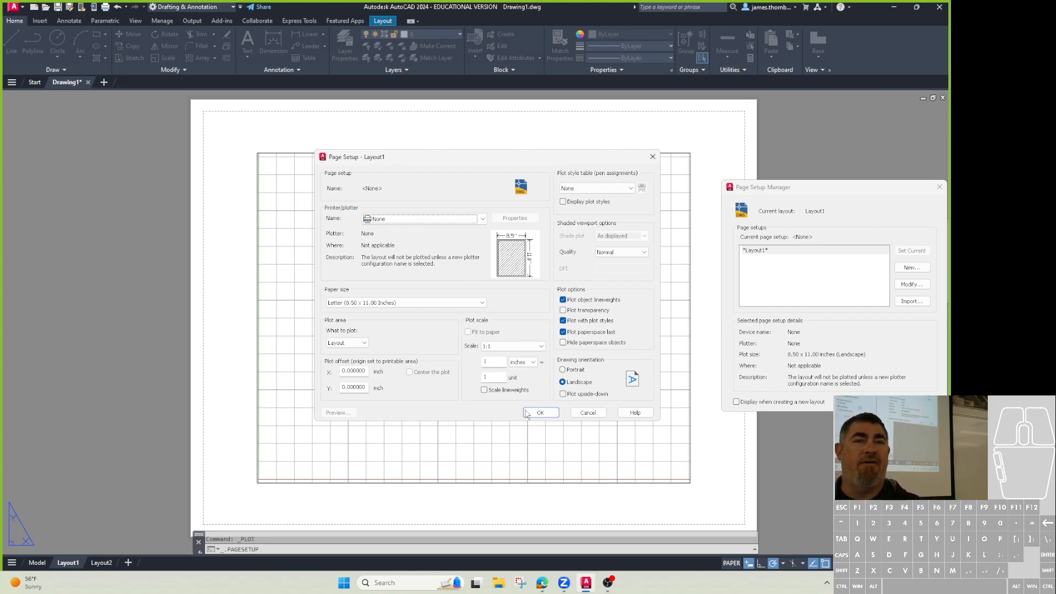
click(588, 412)
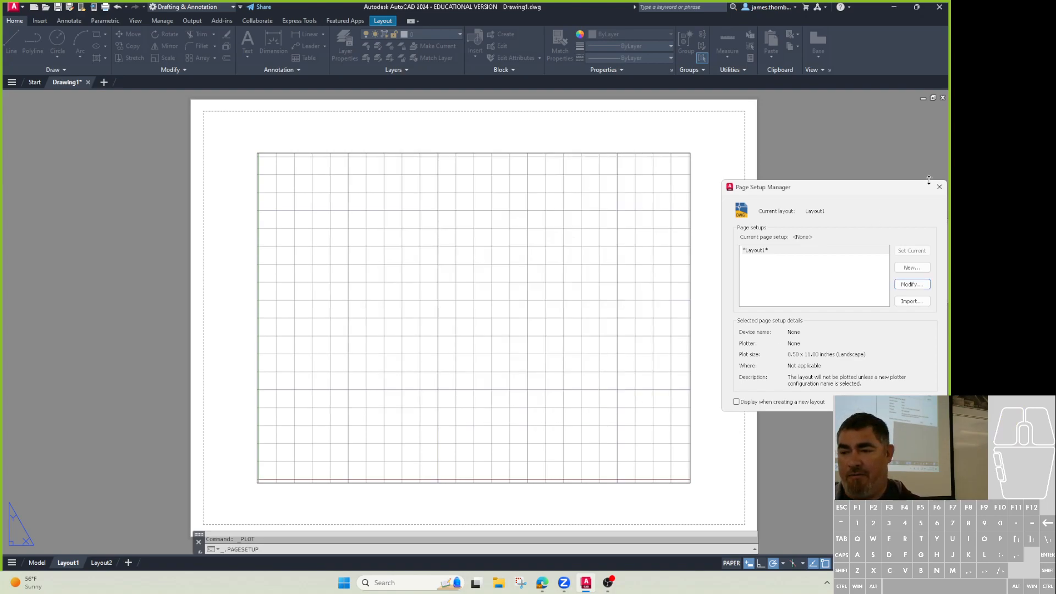
click(940, 187)
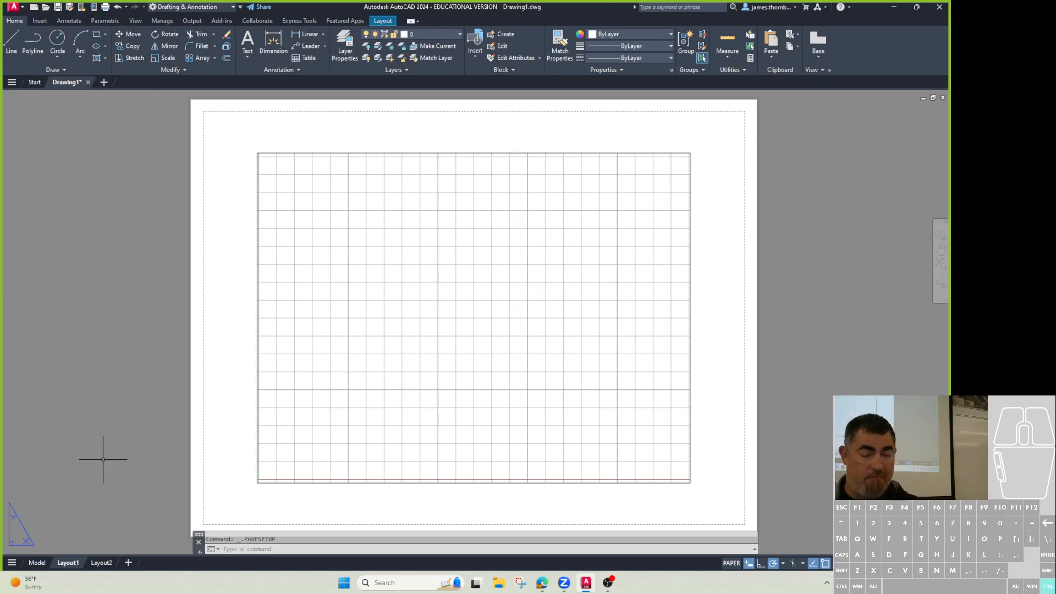
Step: Start plotting Layout1 and set the plotter to AutoCAD PDF (General Documentation).pc3
key(ctrl+p)
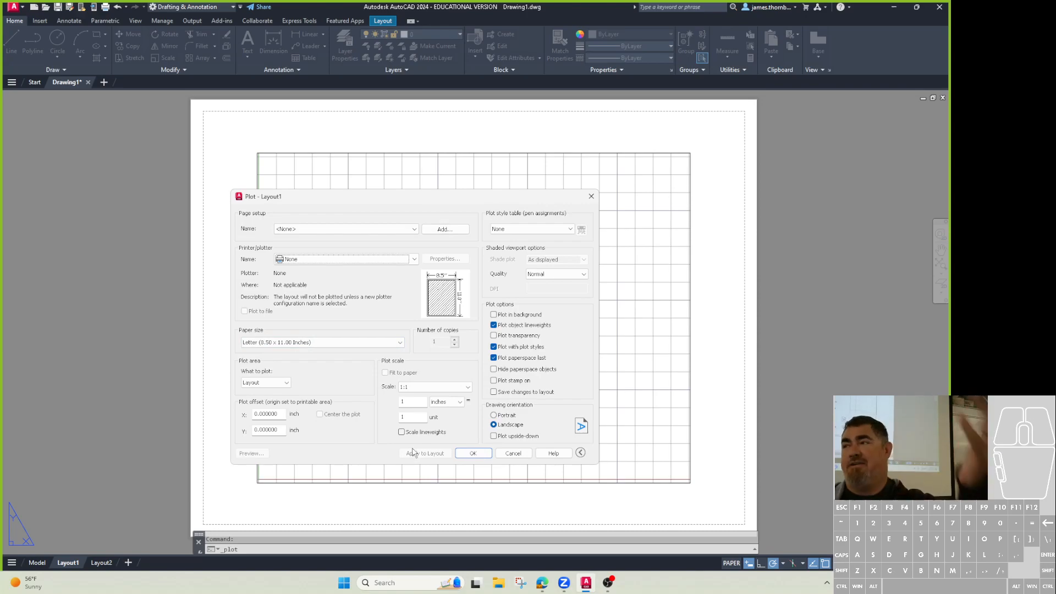
click(335, 259)
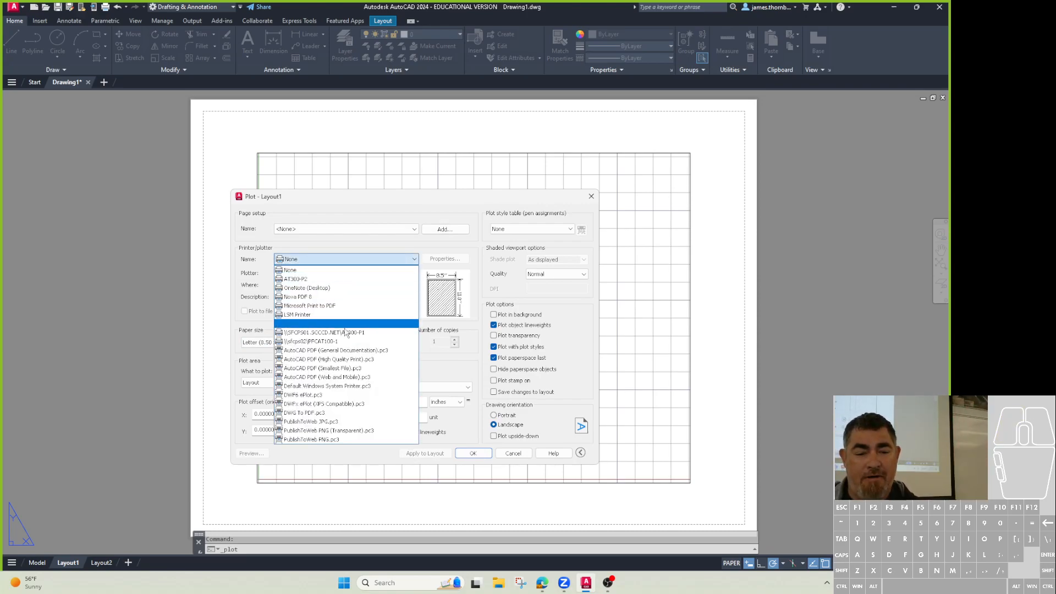
click(333, 350)
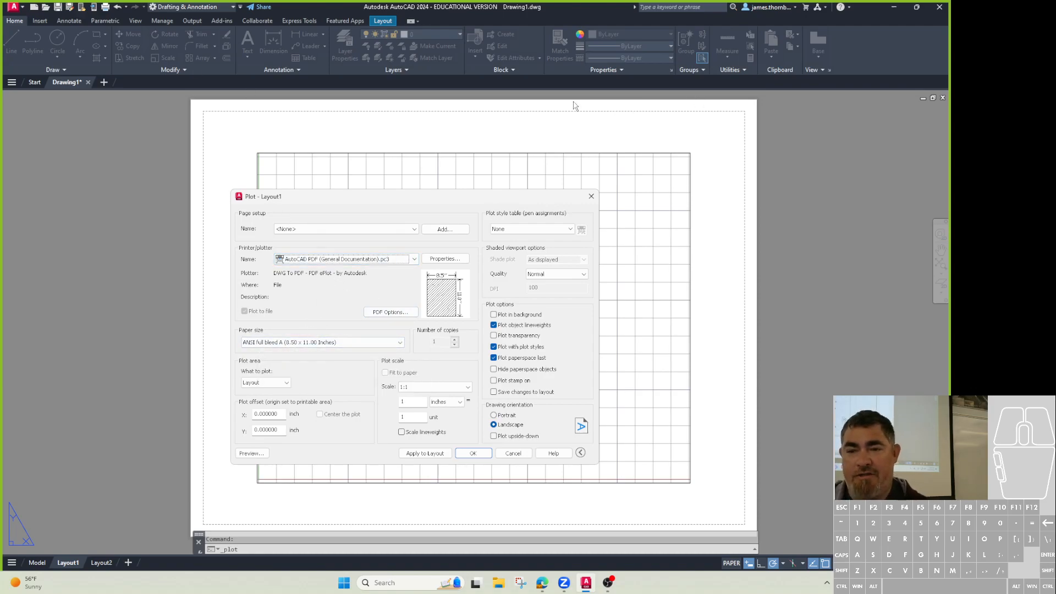
Step: Set the paper size to ANSI A (11.00 x 8.50 Inches) and apply the settings to the layout without plotting
click(330, 342)
scroll(278, 372, up, 4)
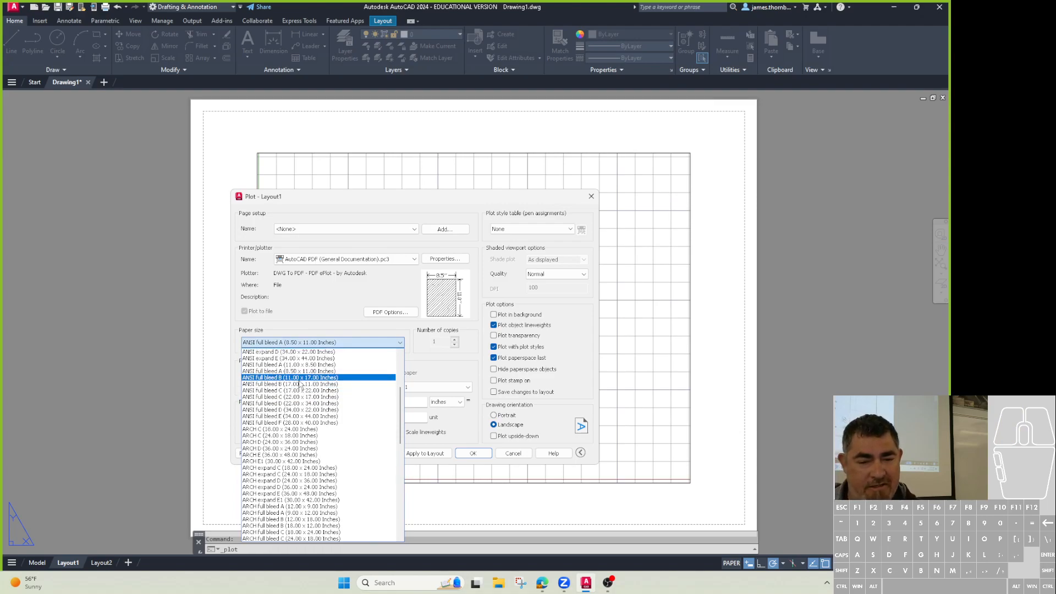
scroll(278, 372, up, 3)
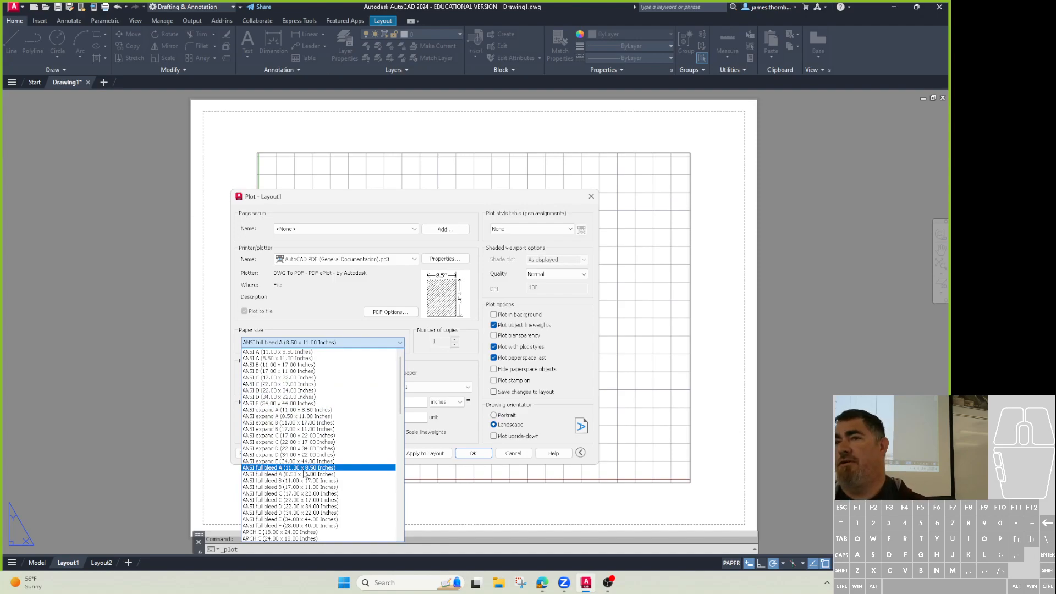
scroll(303, 474, down, 9)
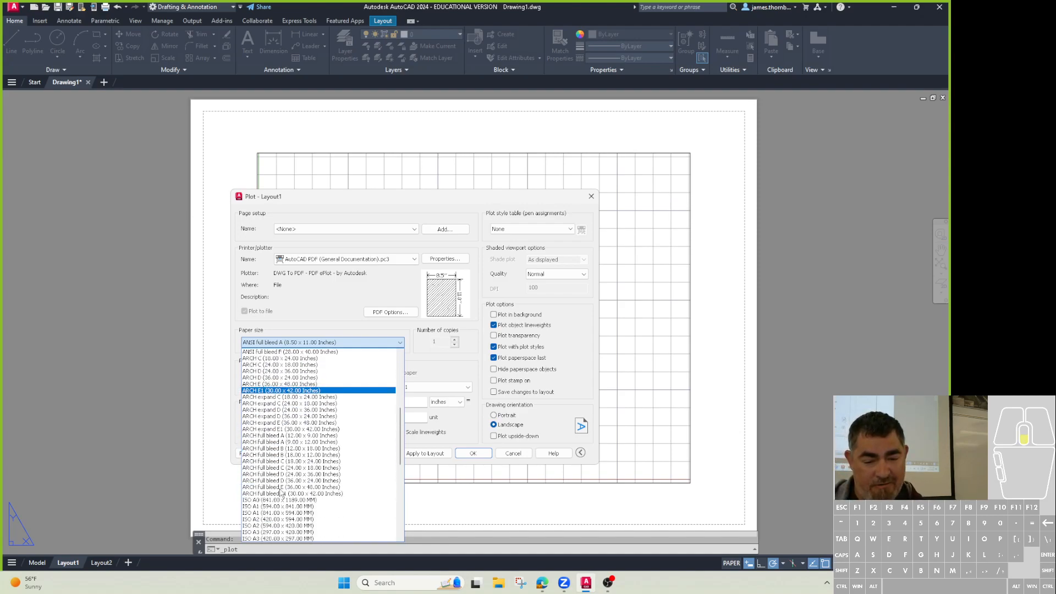
scroll(269, 421, up, 9)
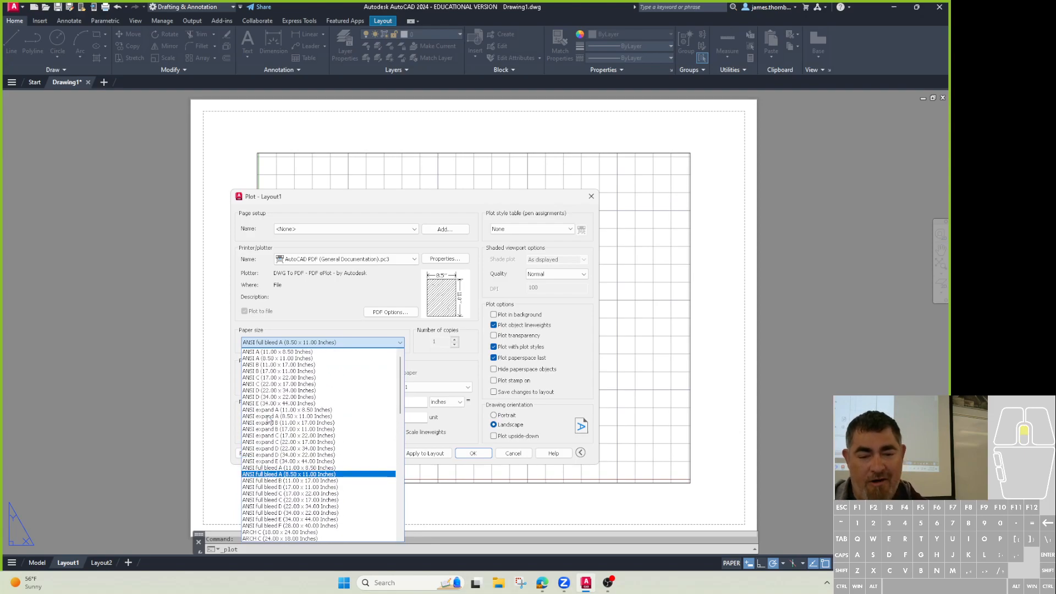
click(275, 352)
click(420, 454)
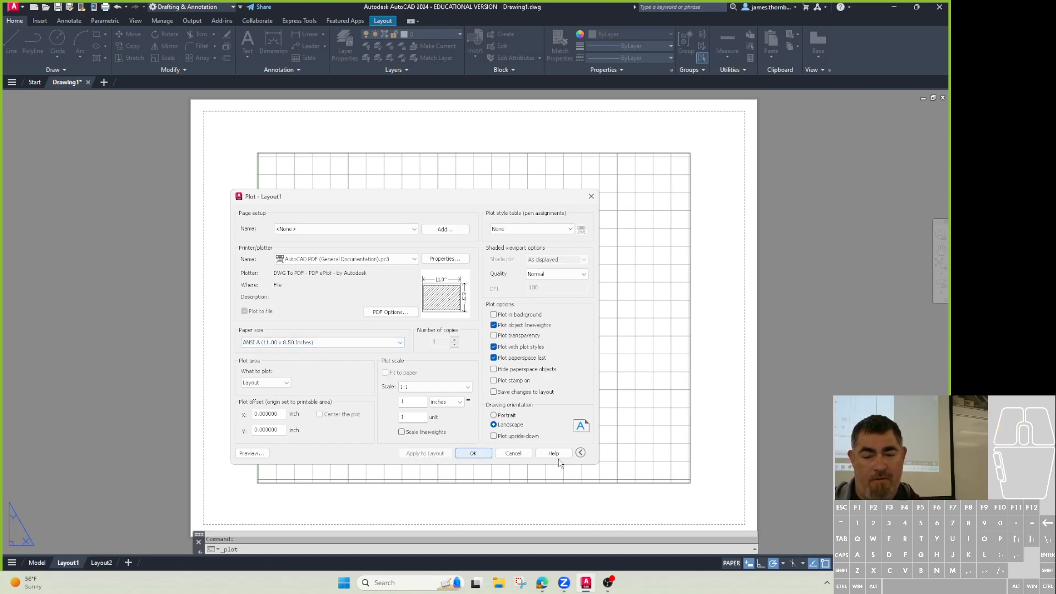
click(513, 453)
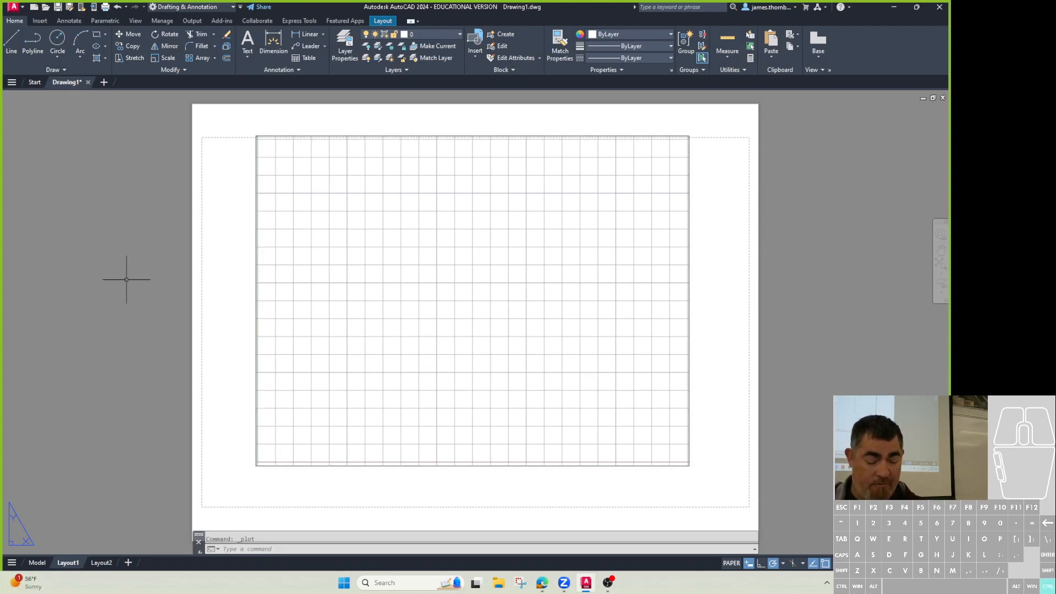
key(l)
key(Return)
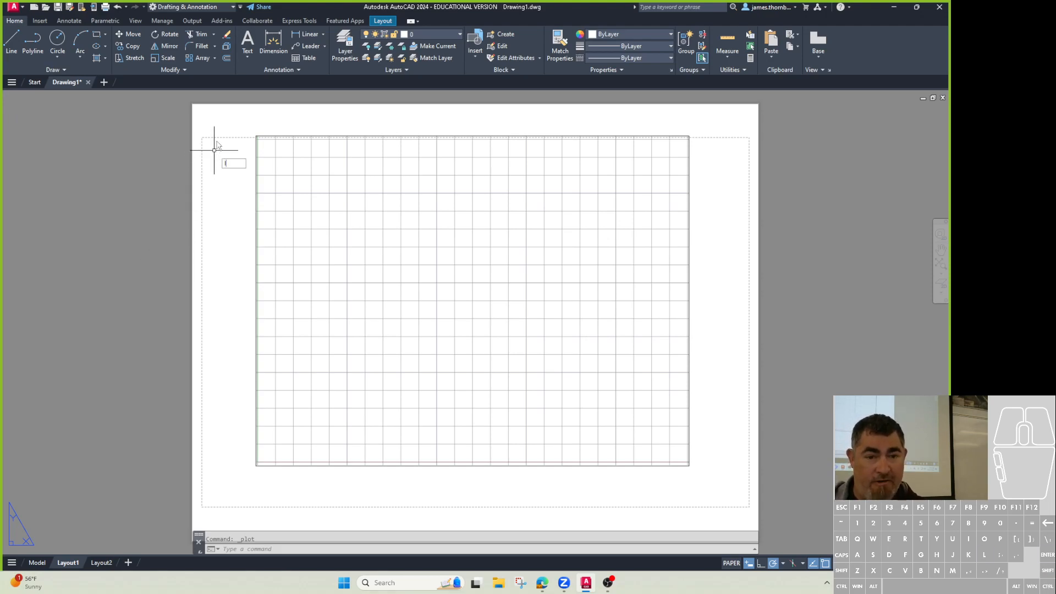
click(209, 137)
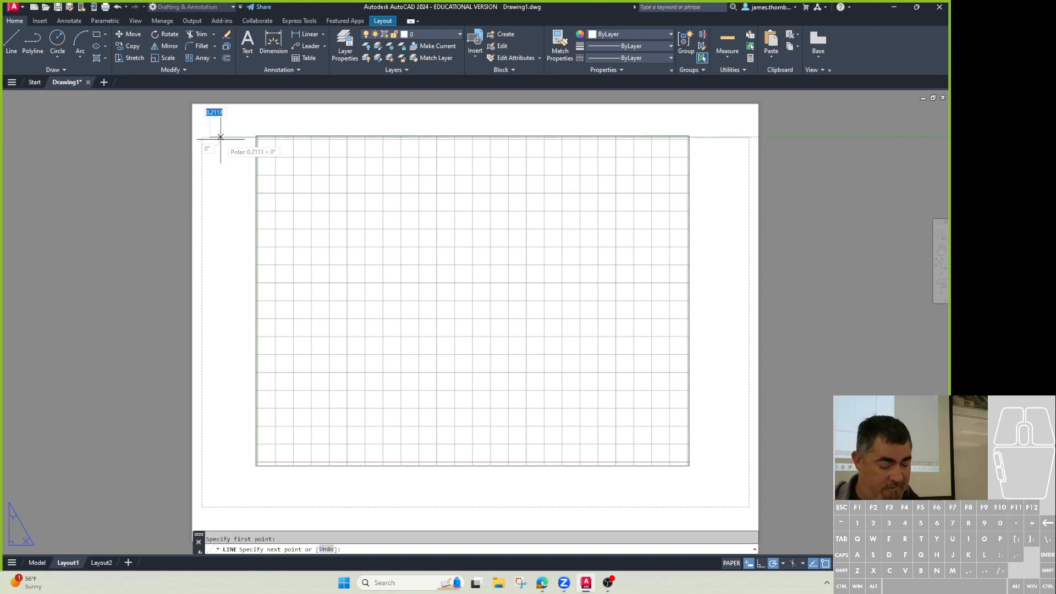
key(Escape)
Step: Draw a rectangle about 10.64 by 7.15 inches along the dashed printable-area margin and delete the layout's viewport
text(rec)
key(Return)
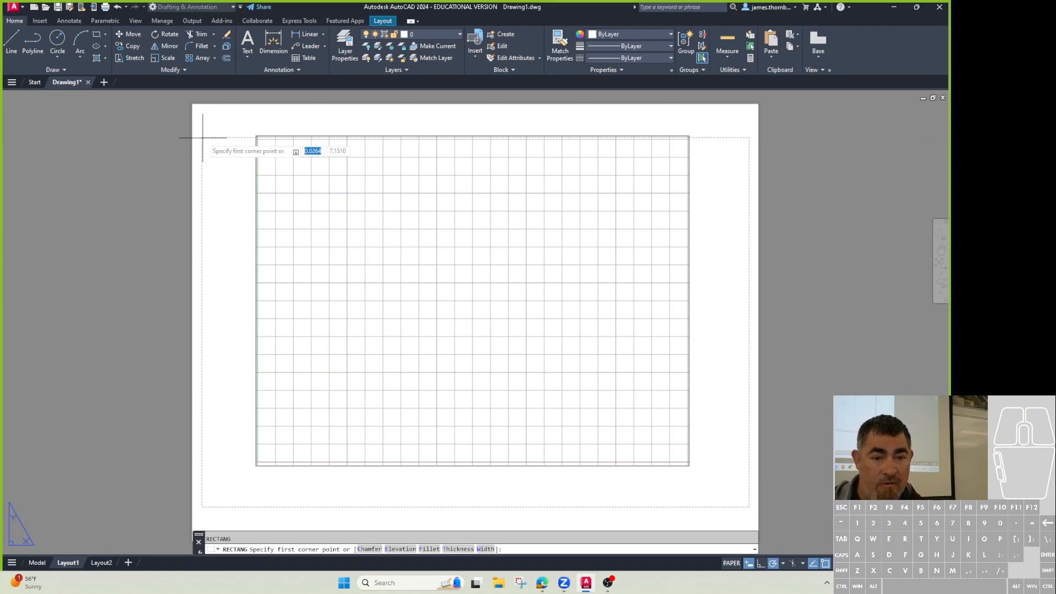
click(201, 137)
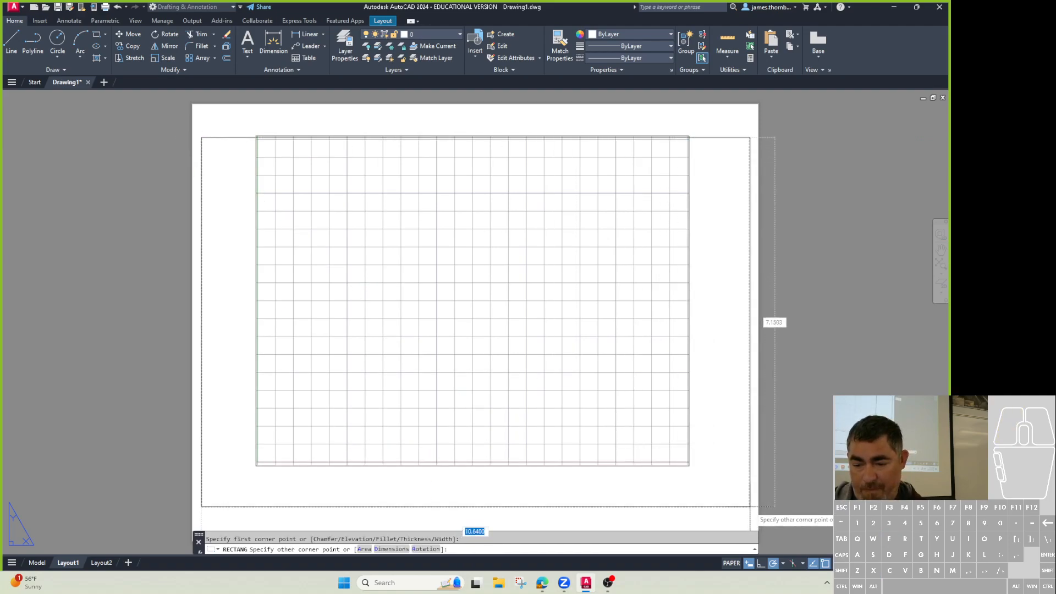
click(748, 507)
drag(698, 418, 662, 441)
key(Delete)
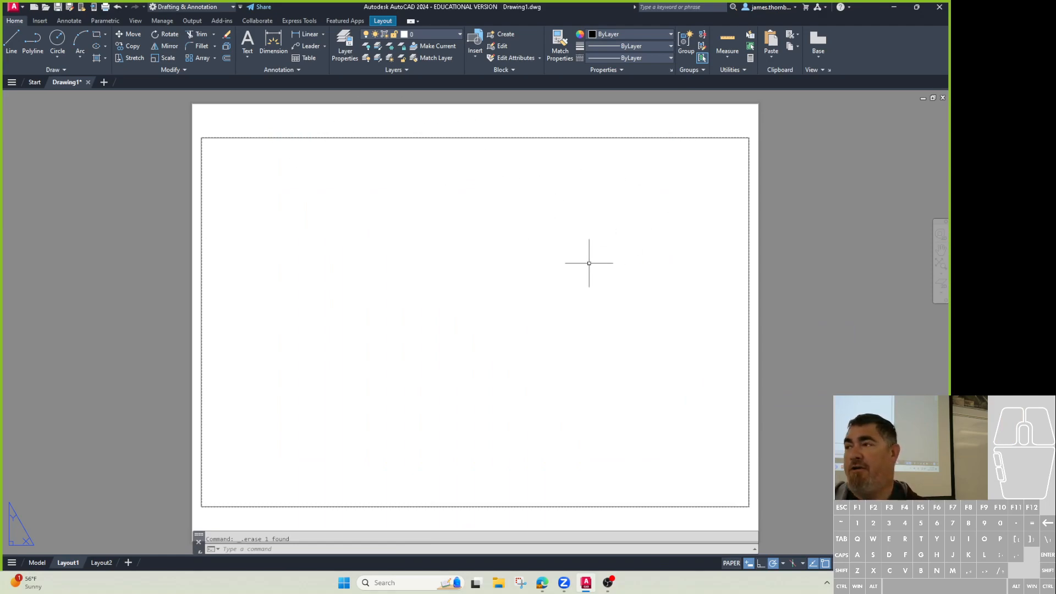
Step: Change the color of the printable-area rectangle to Red and clear the selection
click(545, 165)
click(515, 102)
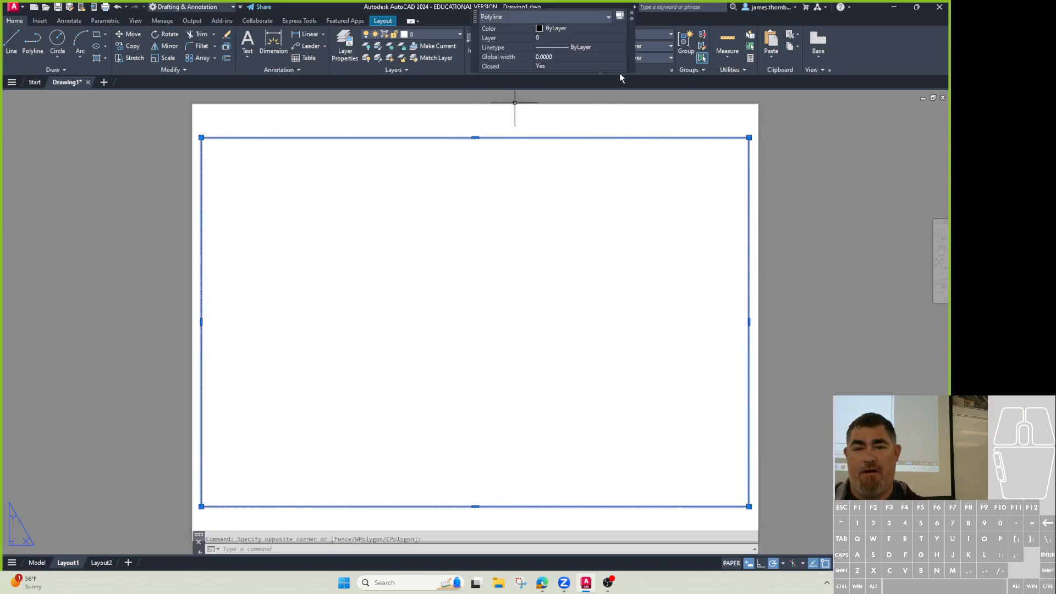
click(573, 31)
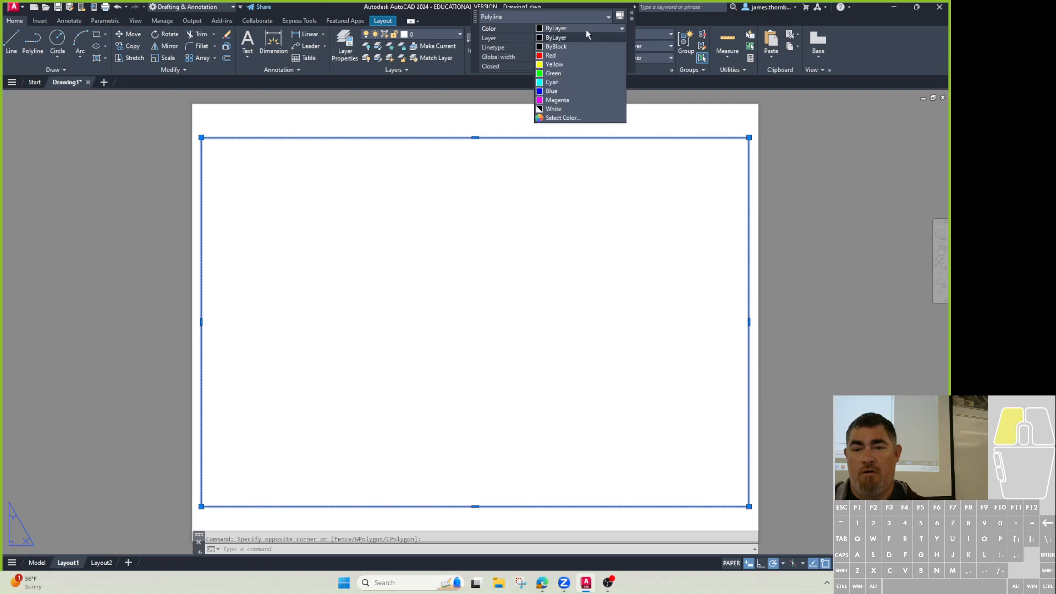
click(569, 54)
key(Escape)
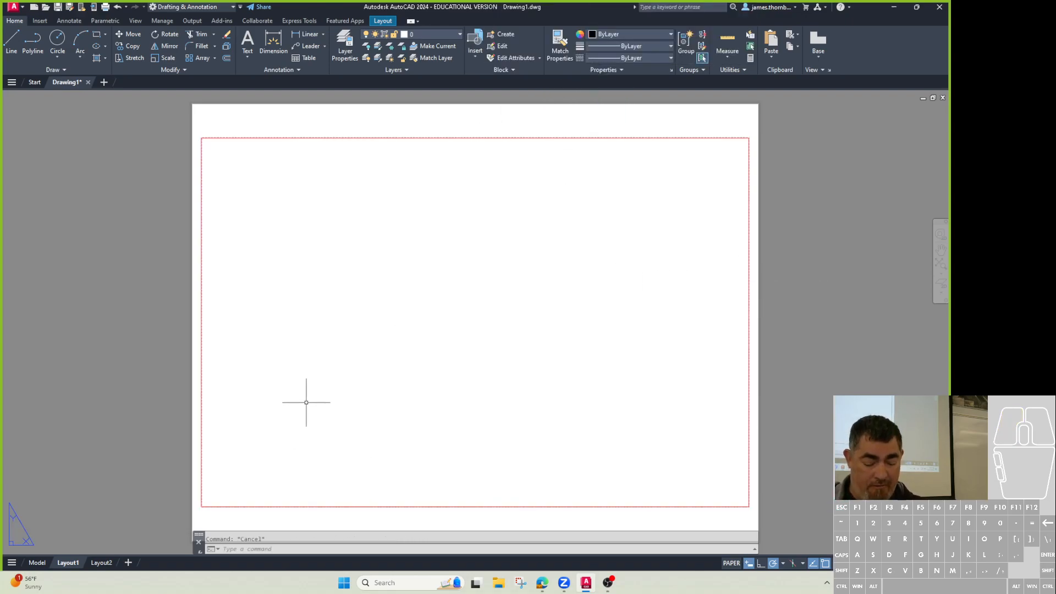
Step: Change Layout1's plot paper size to ANSI expand A (11.00 x 8.50 Inches) and apply it to the layout without plotting
key(ctrl+p)
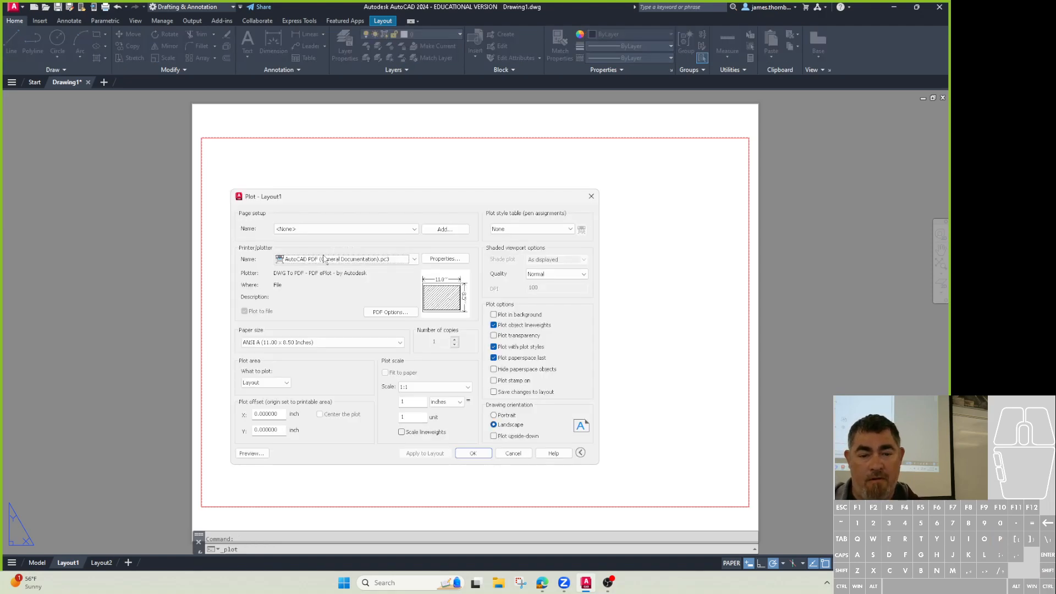
click(291, 344)
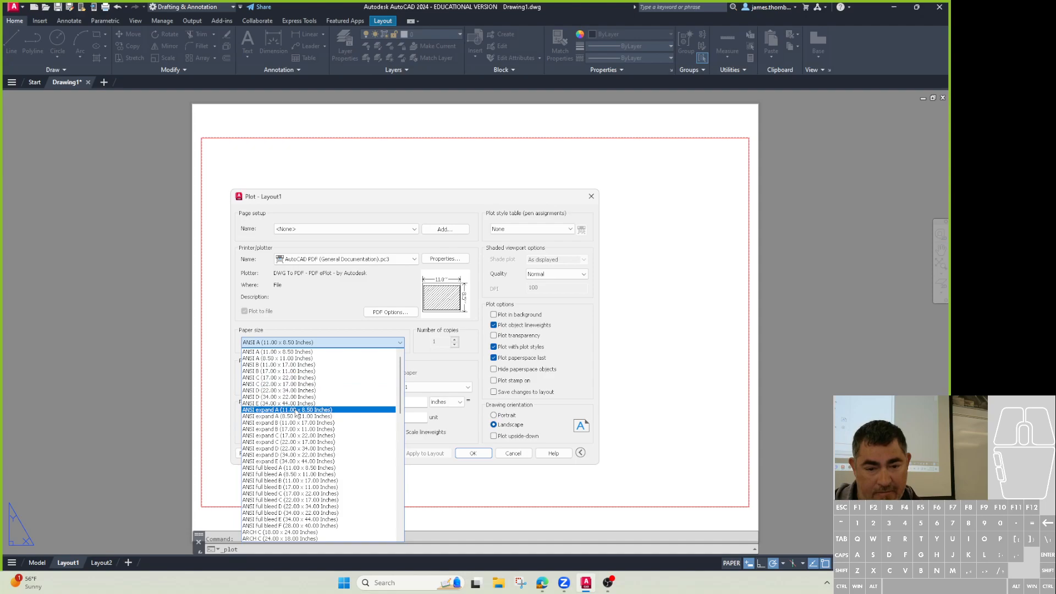
click(296, 410)
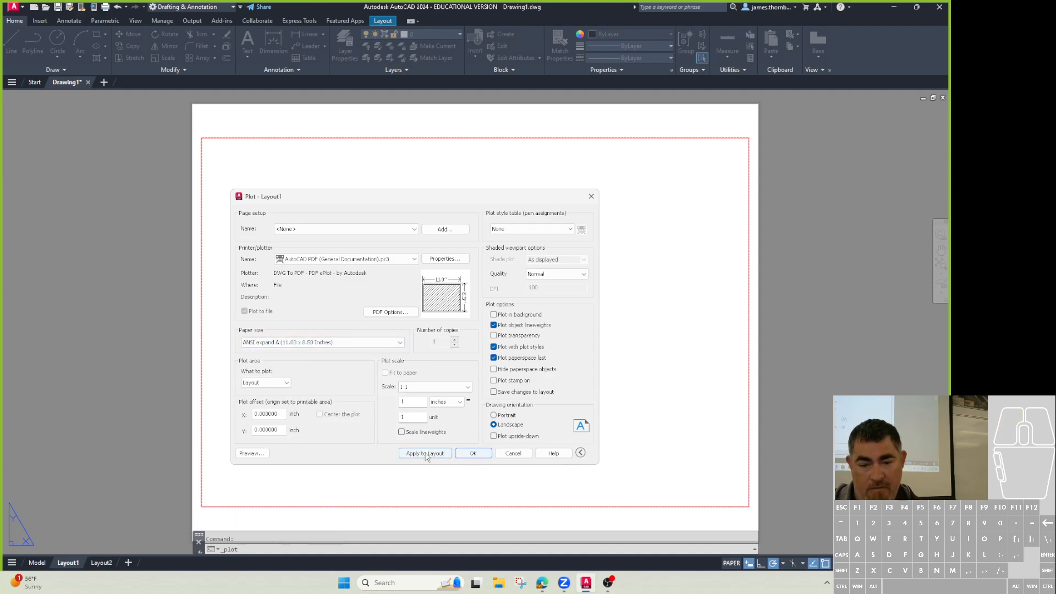
click(522, 458)
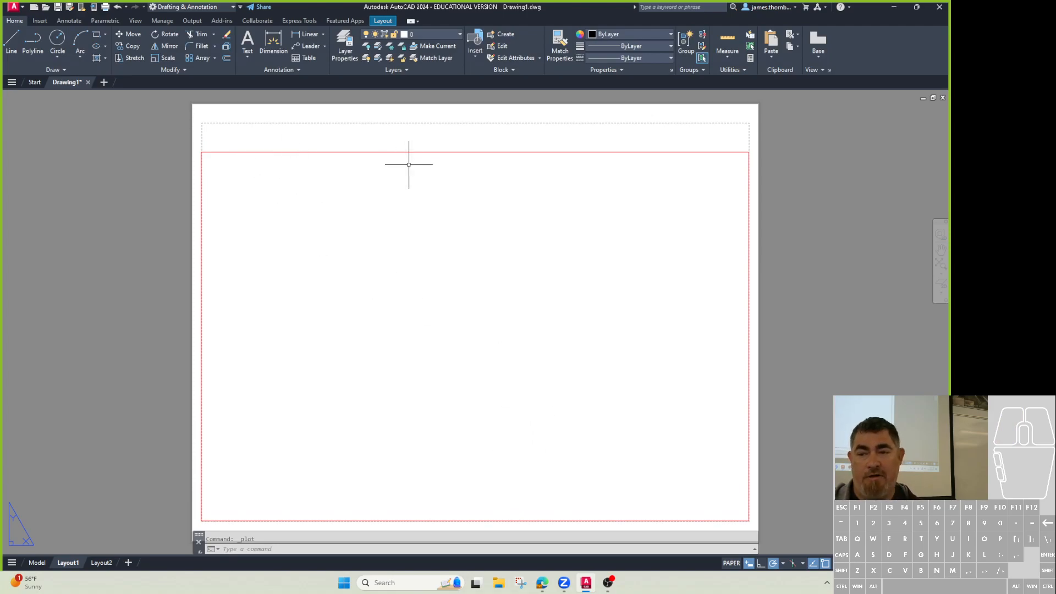
Step: Draw a second rectangle tracing the new dashed printable-area margin from its lower-left to its upper-right corner
text(rec)
key(Return)
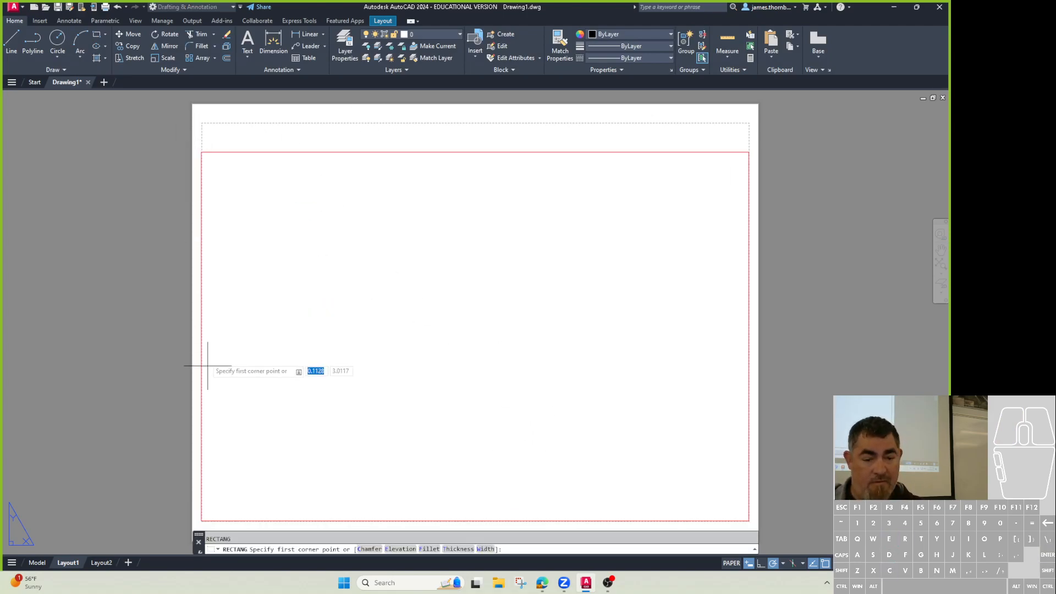
click(201, 521)
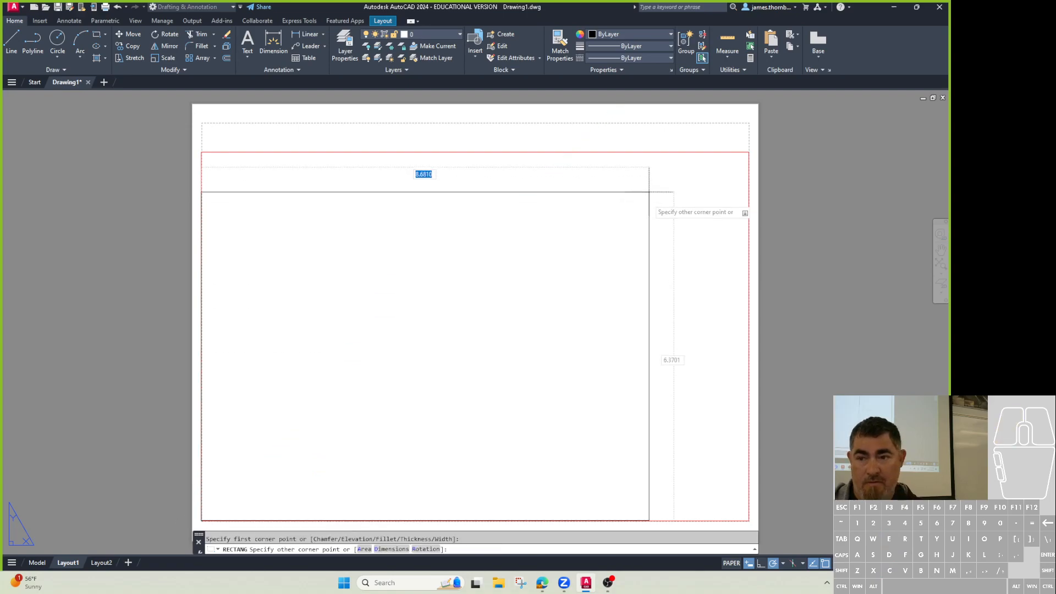
click(749, 123)
Step: Change the color of the second margin rectangle to Blue and clear the selection
click(698, 117)
click(681, 134)
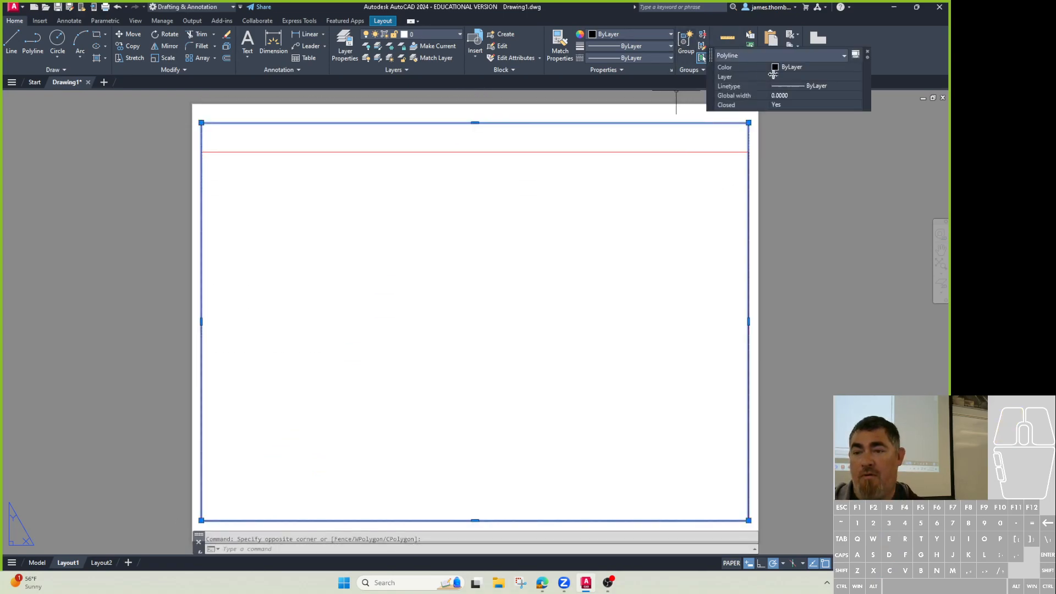
click(797, 67)
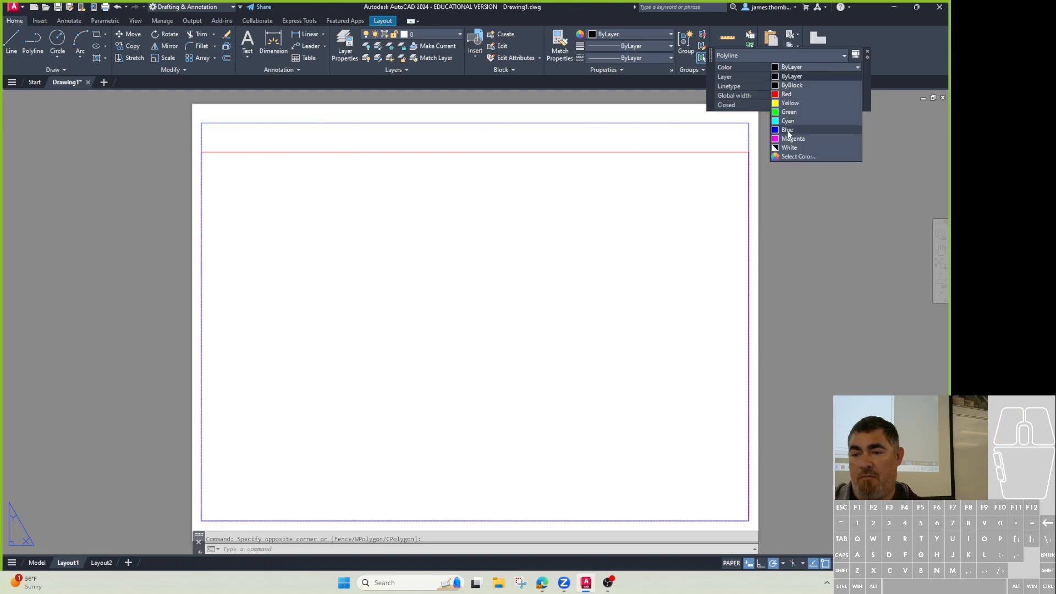
click(788, 131)
key(Escape)
Step: Change Layout1's plot paper size to ANSI full bleed A (11.00 x 8.50 Inches) and apply it to the layout without plotting
key(ctrl+p)
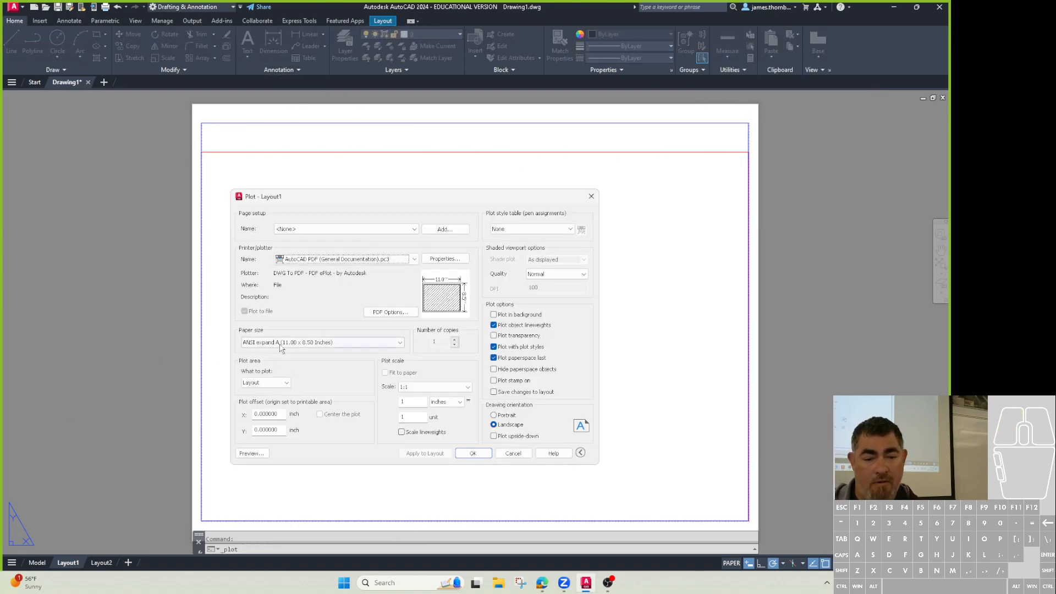
click(279, 343)
click(295, 410)
click(424, 456)
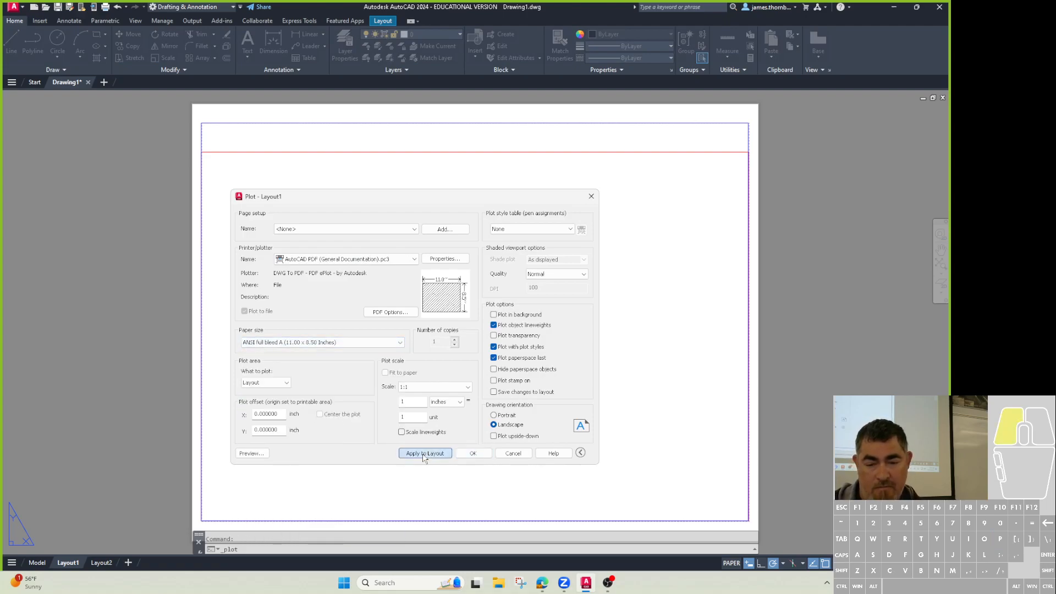
click(517, 453)
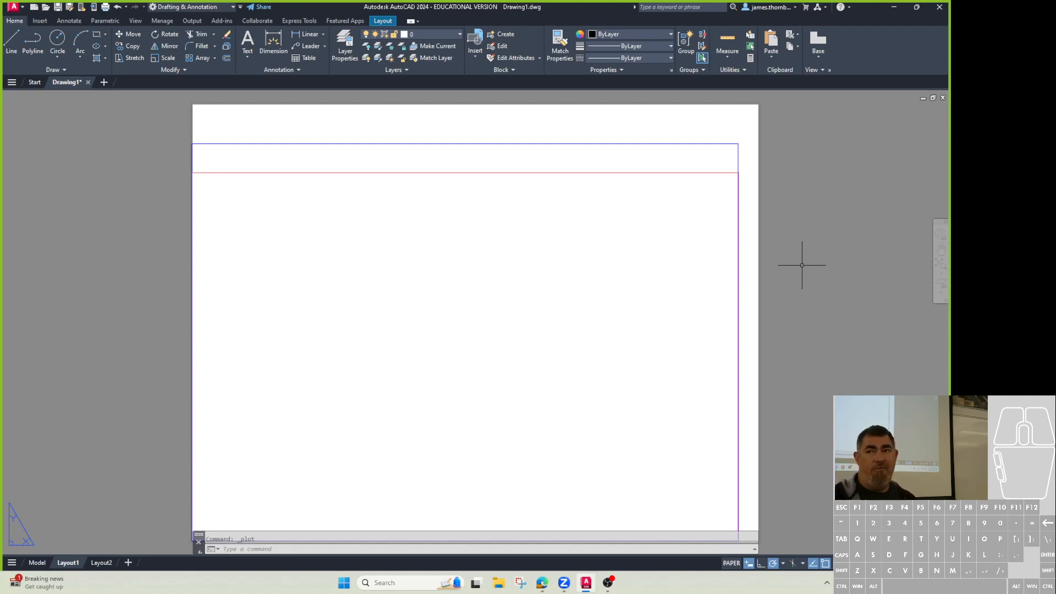
scroll(801, 265, up, 1)
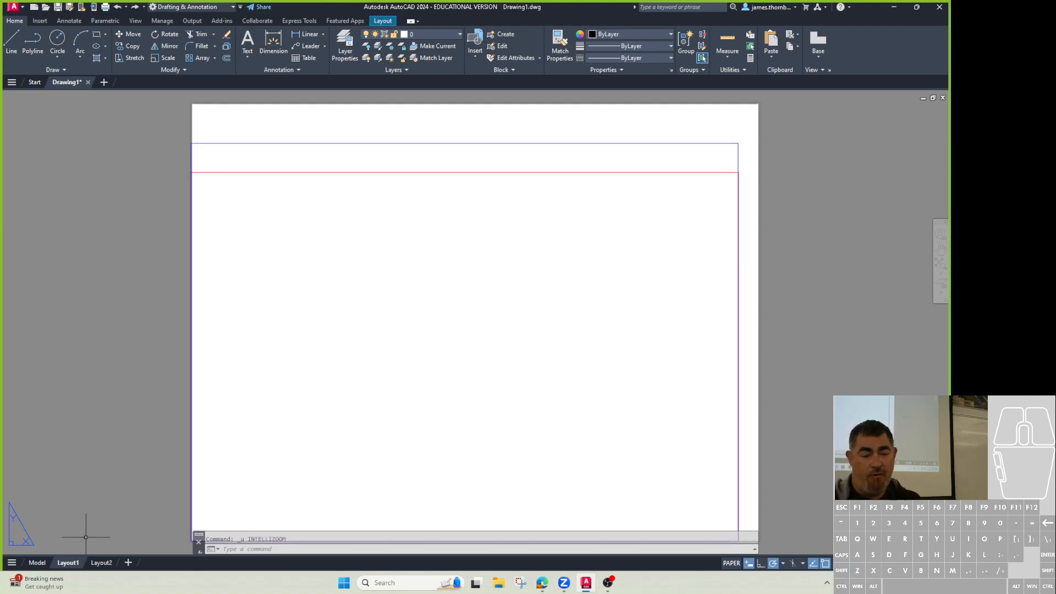
Step: Set Layout1's plot paper size back to ANSI expand A (11.00 x 8.50 Inches) and apply it to the layout without plotting
right_click(68, 563)
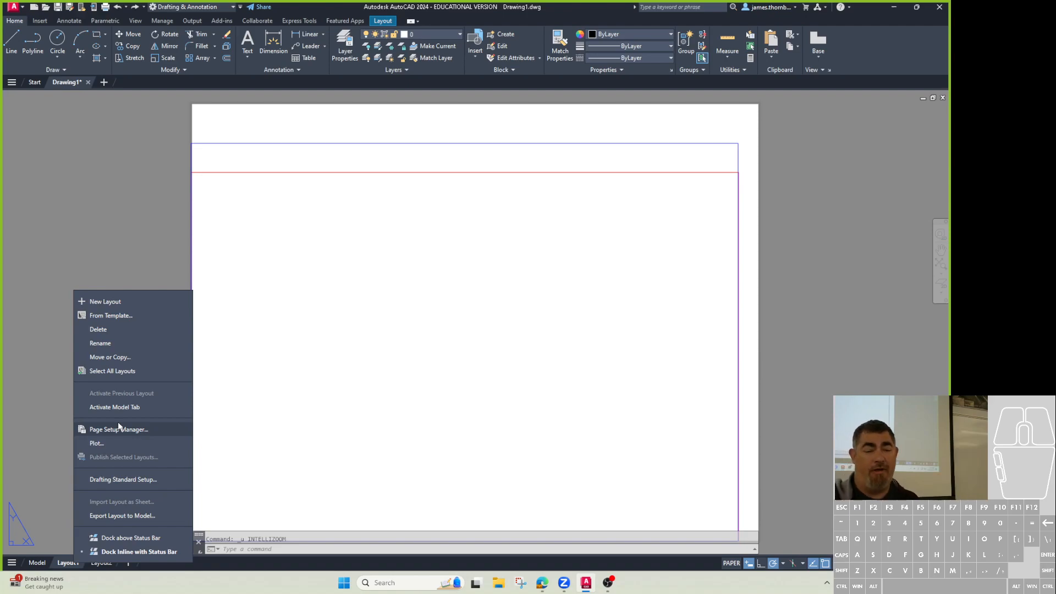
click(110, 441)
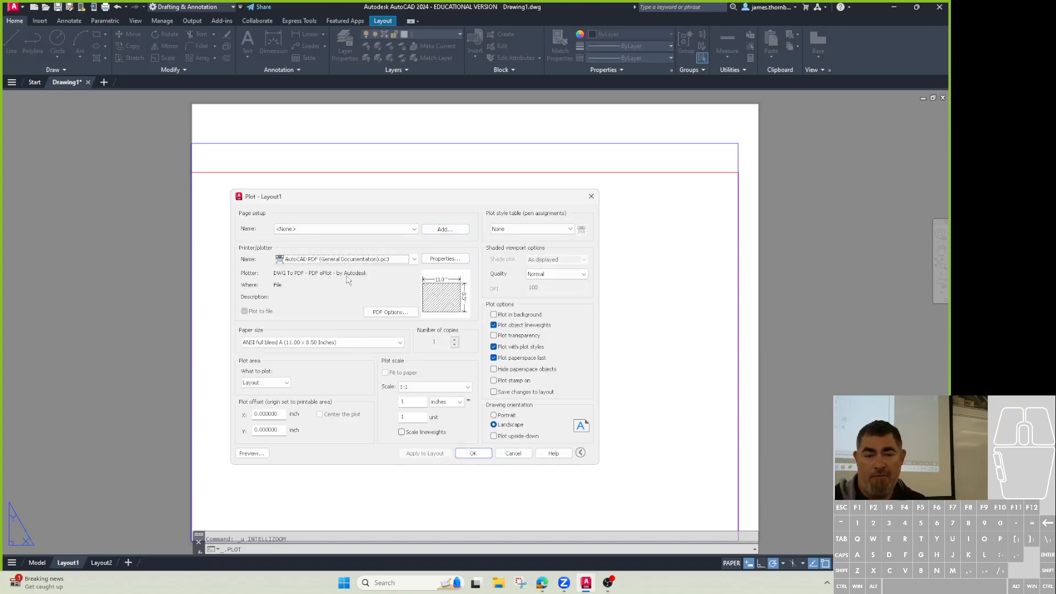
click(285, 342)
scroll(283, 434, up, 2)
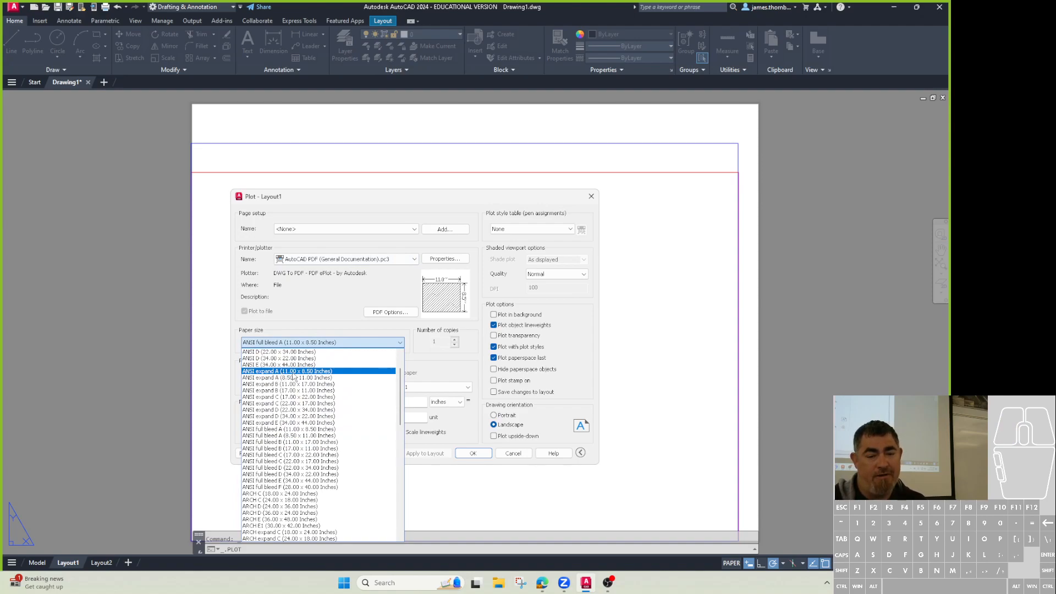
click(293, 371)
click(424, 453)
click(513, 454)
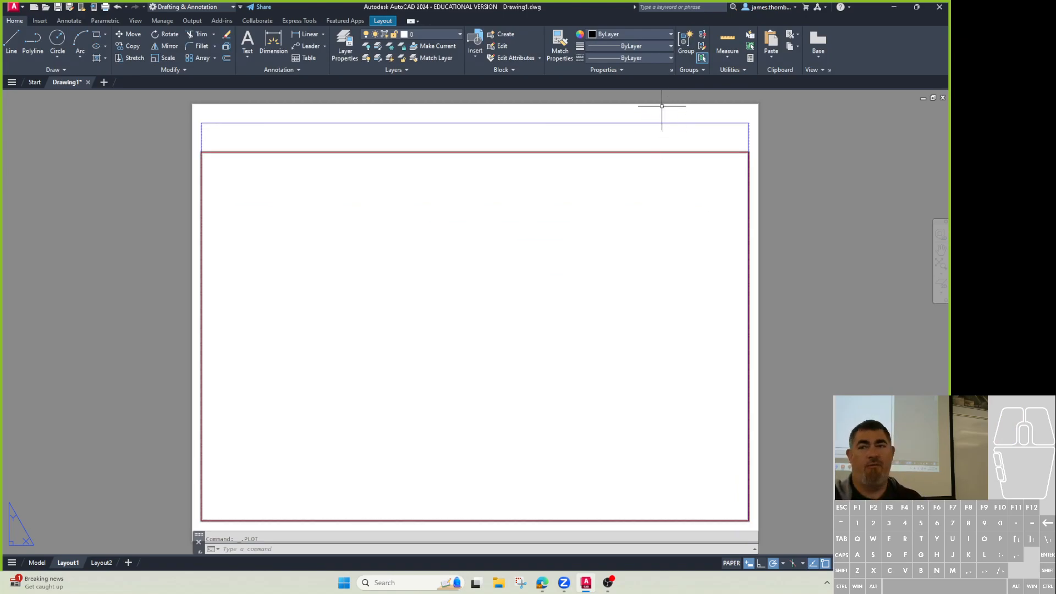
Step: Measure the vertical distance between the upper-right corners of the blue and red margin rectangles
text(i)
key(Return)
click(749, 123)
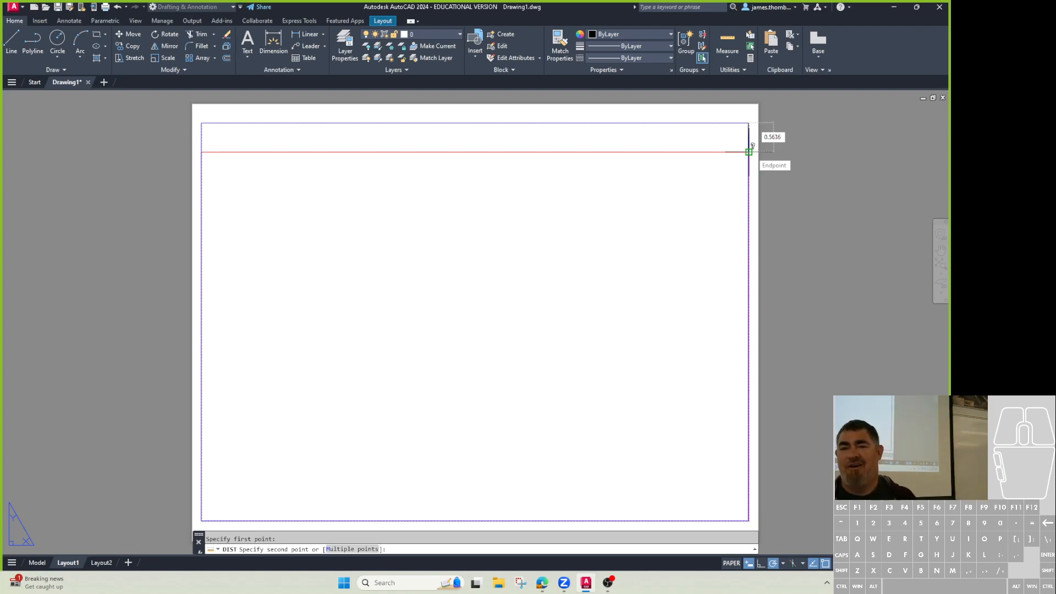
key(Escape)
Step: Select both colored margin rectangles and delete them from the layout
click(750, 122)
click(725, 158)
key(Delete)
Step: Draw a 10 by 7.5 rectangle on the layout, starting just inside the lower-left corner of the printable area
text(rec)
key(Return)
click(221, 507)
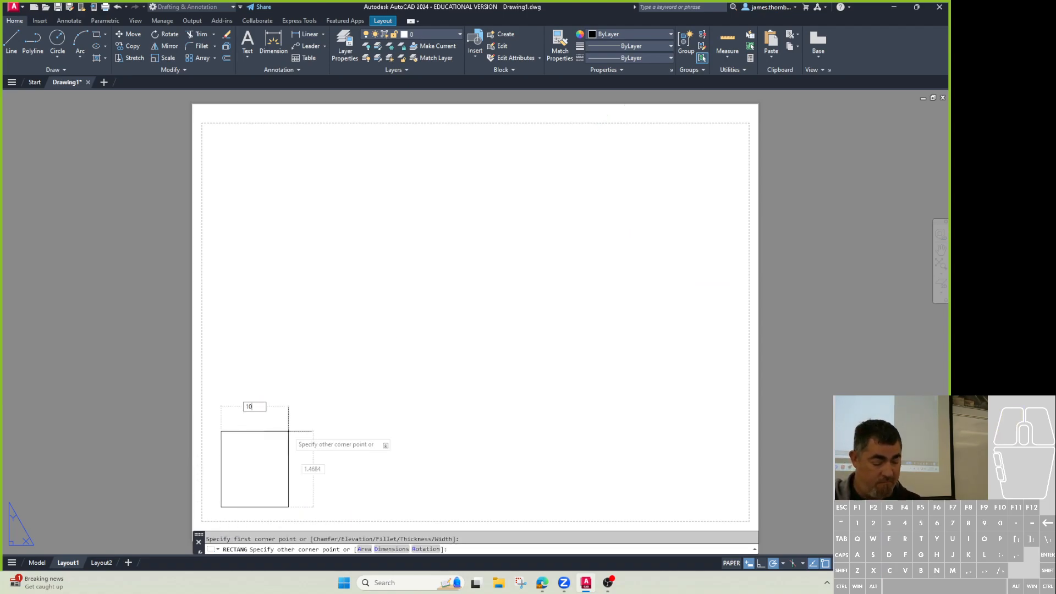
key(Tab)
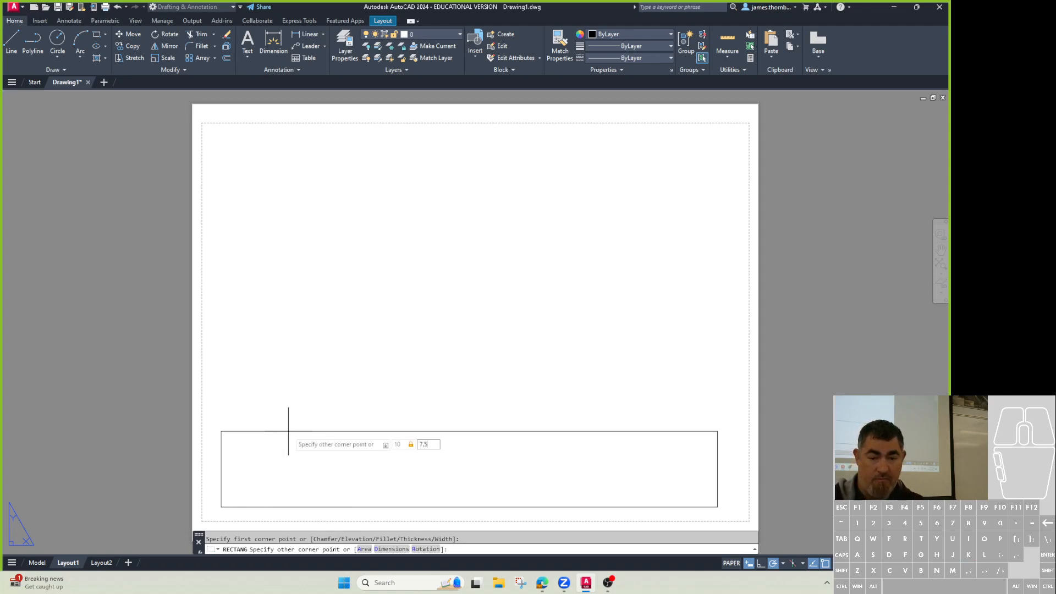
key(Return)
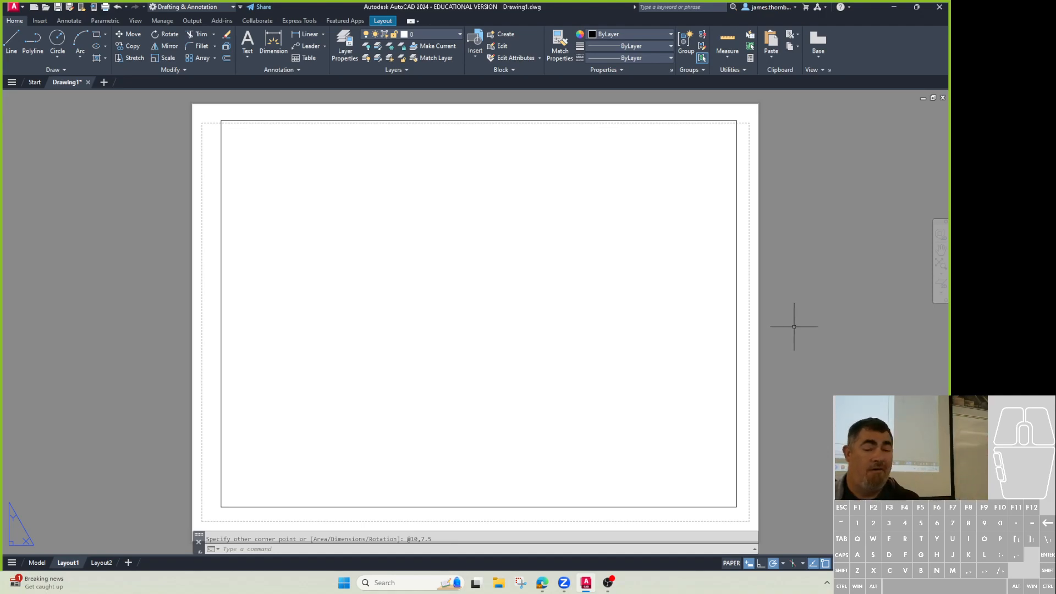
middle_drag(577, 308, 630, 248)
scroll(630, 248, down, 1)
click(543, 360)
click(489, 401)
text(m)
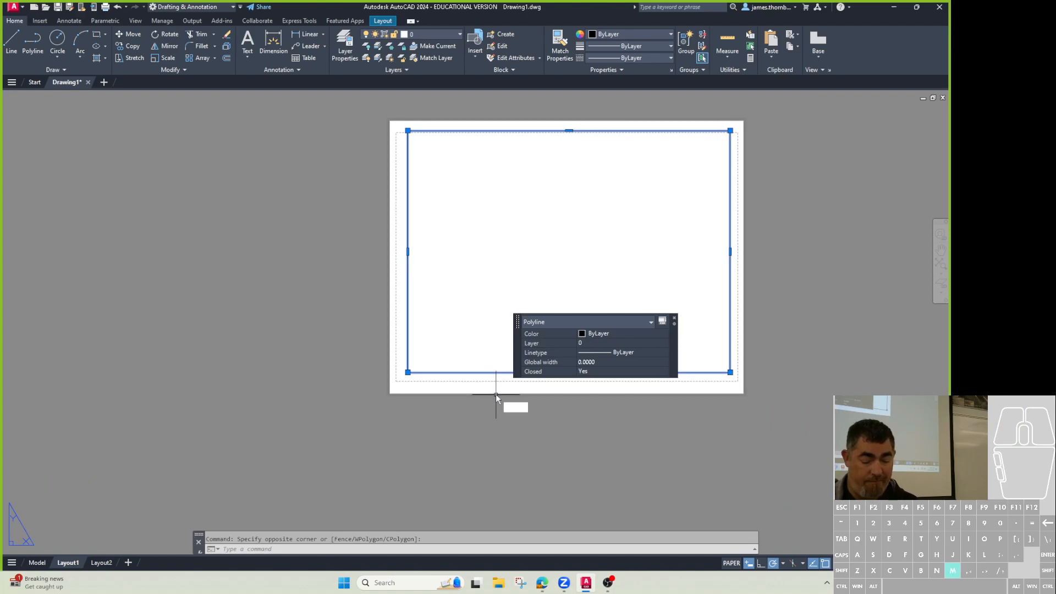
key(space)
click(557, 309)
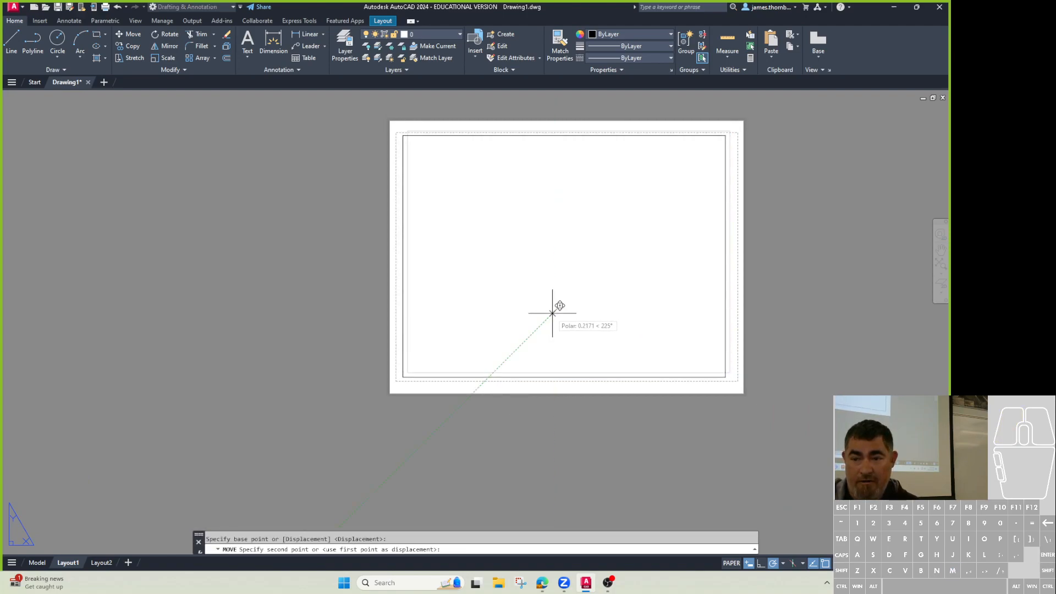
key(Escape)
Step: Move the 10 by 7.5 rectangle from its lower-left corner to the layout origin at 0,0
key(space)
click(506, 344)
click(393, 395)
key(space)
click(407, 372)
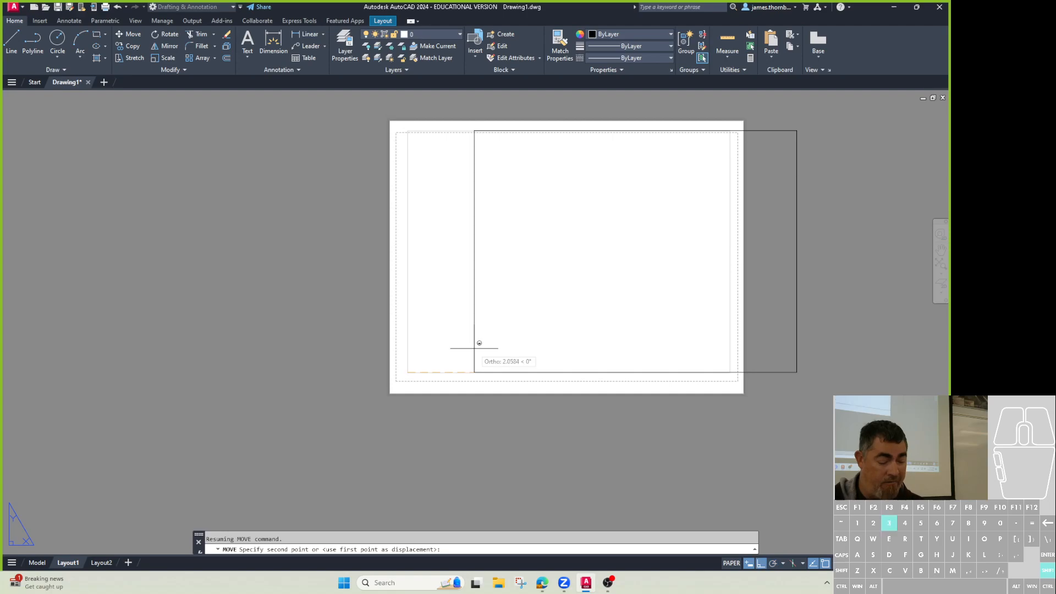
text(0,0)
key(Return)
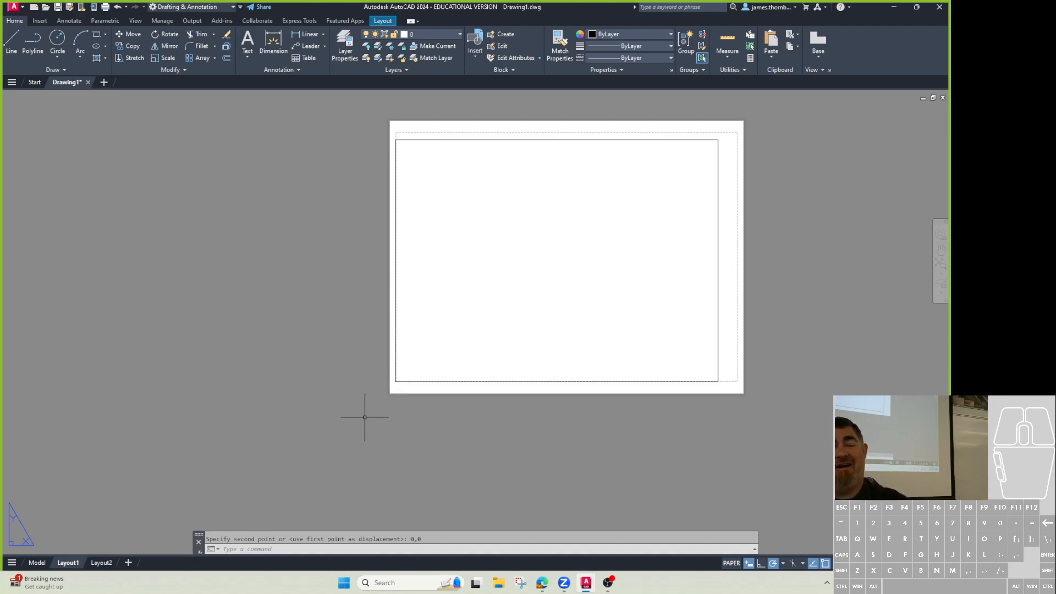
Step: Move the rectangle about 0.29 inches straight to the right to center it horizontally in the printable area
scroll(412, 400, up, 2)
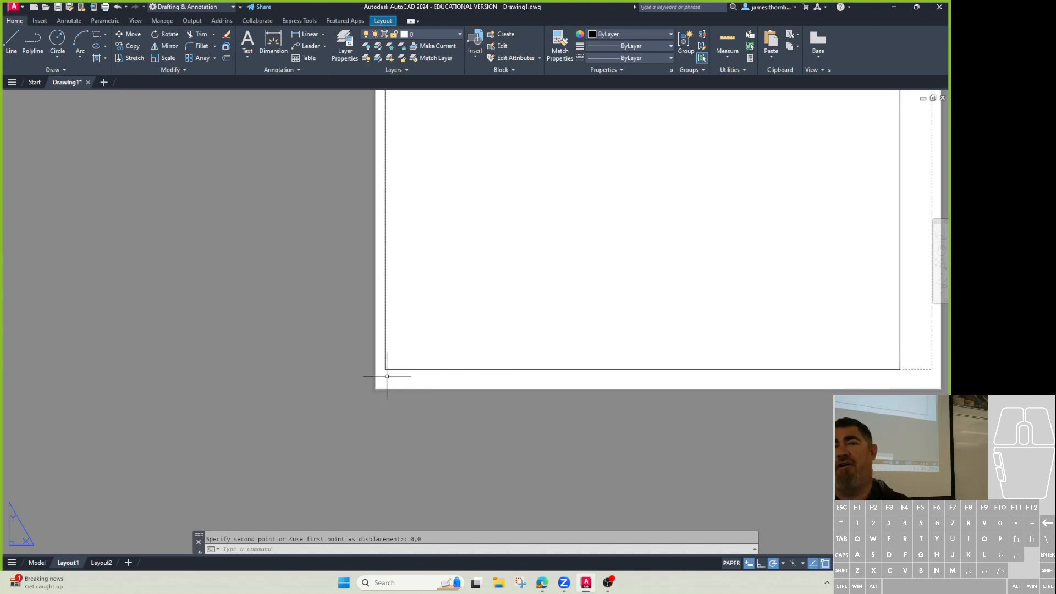
scroll(304, 401, down, 1)
scroll(506, 432, down, 2)
click(649, 370)
key(Return)
click(705, 338)
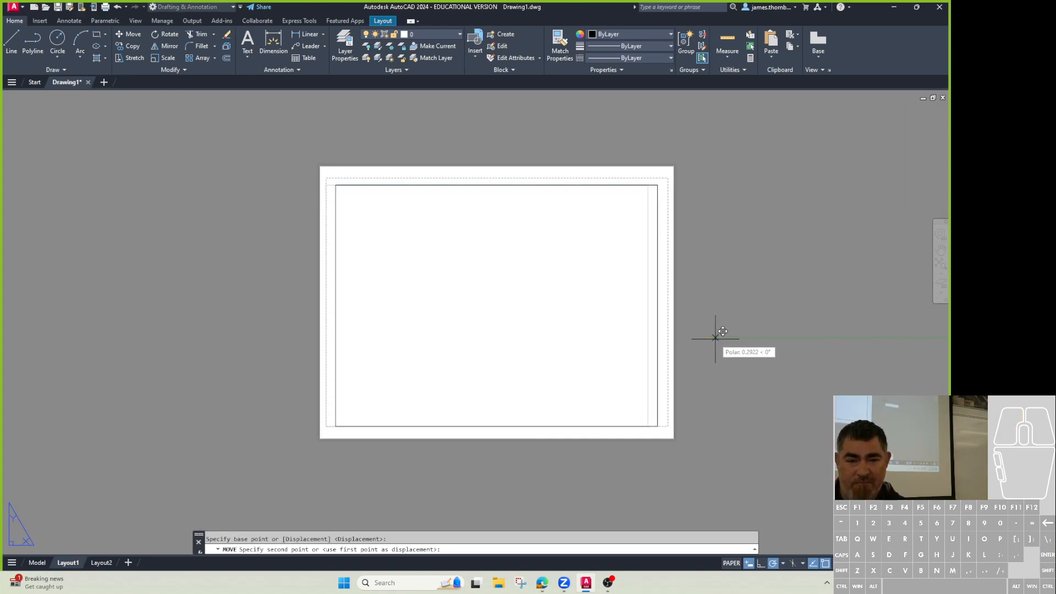
click(715, 337)
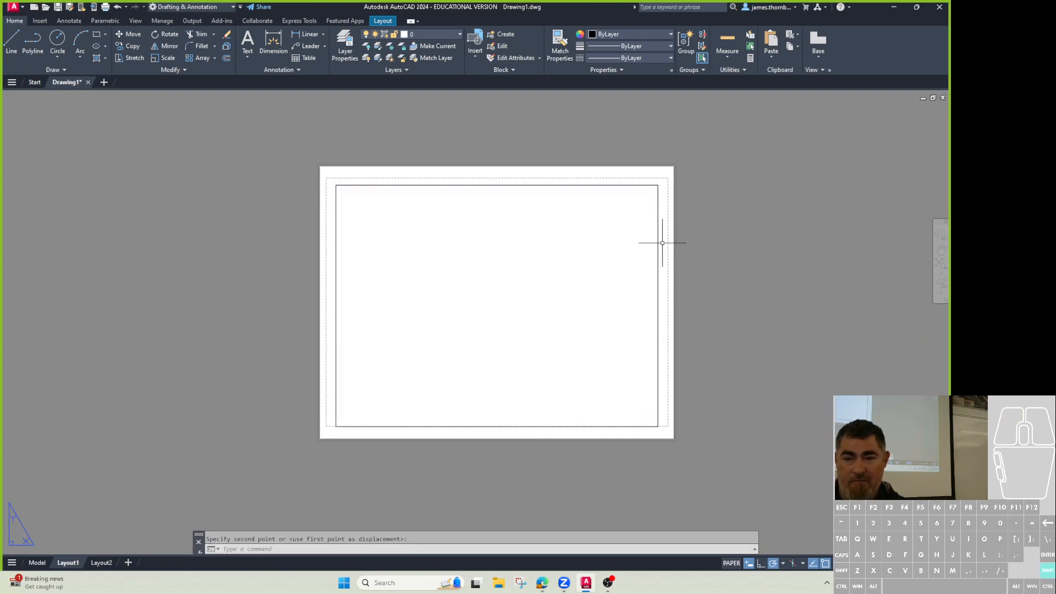
Step: Move the rectangle about 0.09 inches straight up from the bottom of the printable area
key(Return)
click(627, 177)
click(589, 230)
key(Return)
click(762, 280)
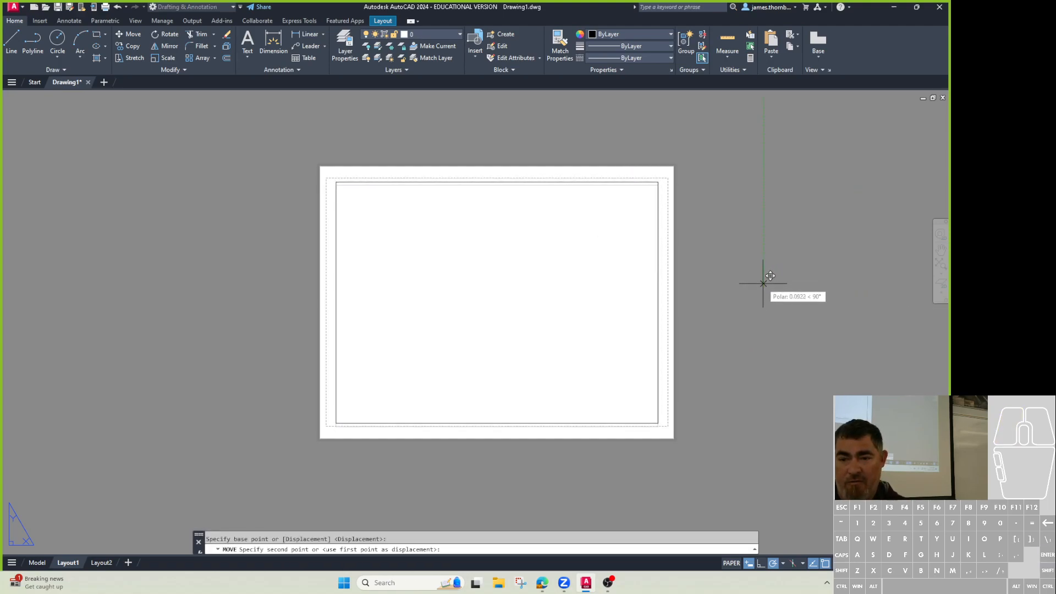
click(762, 283)
Step: Nudge the rectangle slightly further straight up so it sits roughly centered between the top and bottom dashed margins
key(Return)
click(720, 272)
click(632, 289)
key(Return)
click(701, 334)
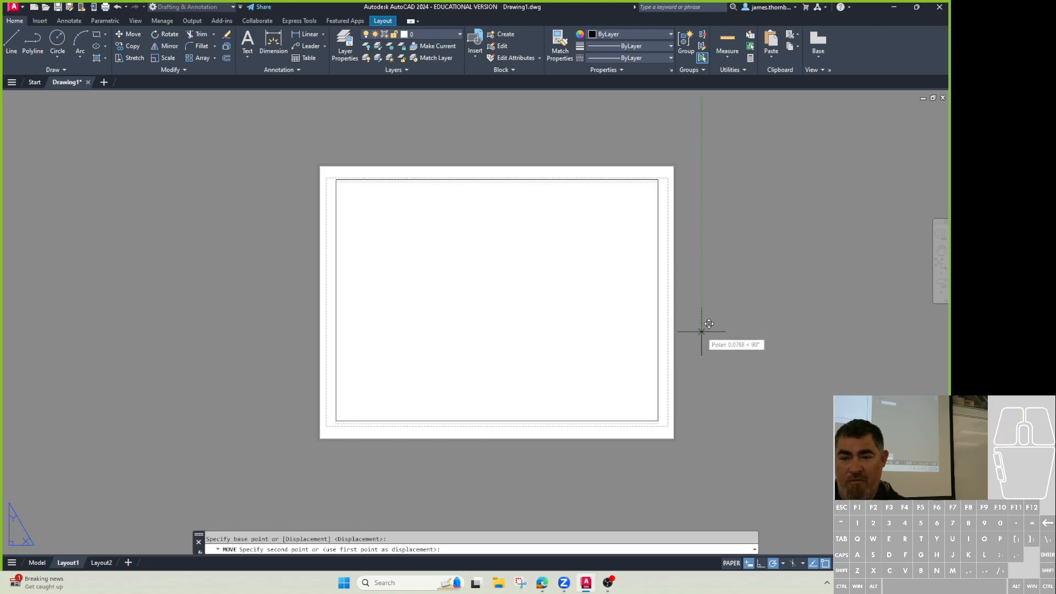
click(701, 332)
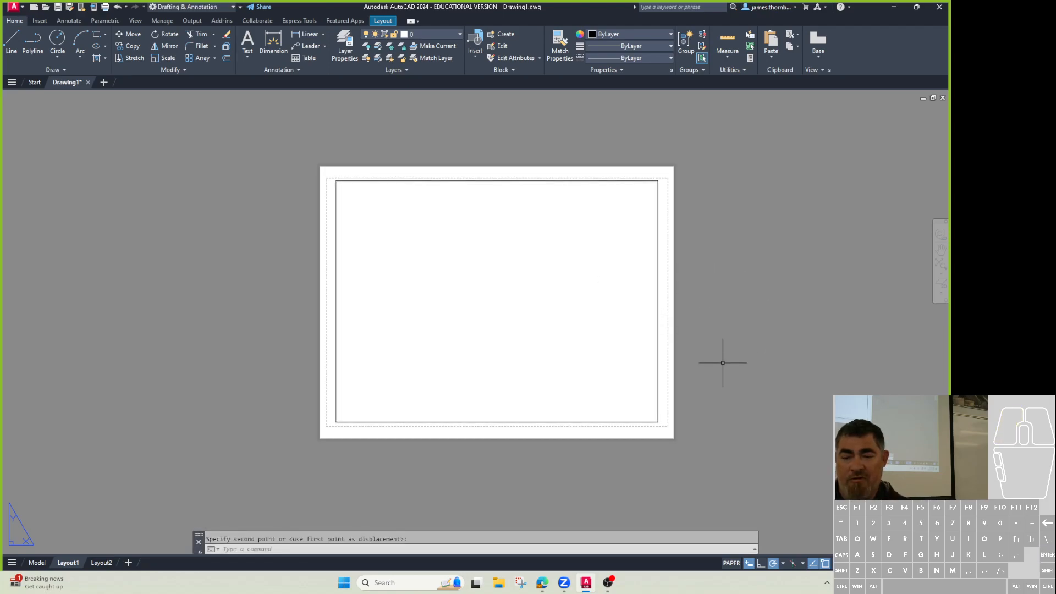
Step: Try moving the rectangle diagonally down and left so it crosses the dashed printable-area margin, and undo the move
middle_drag(717, 371, 720, 371)
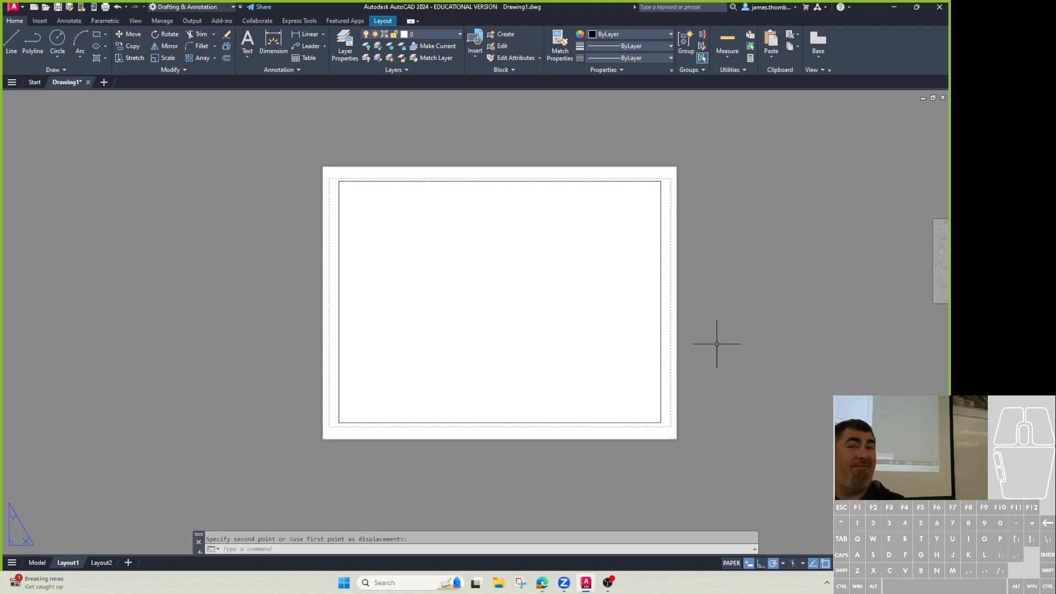
scroll(717, 344, up, 3)
middle_click(717, 344)
middle_click(716, 344)
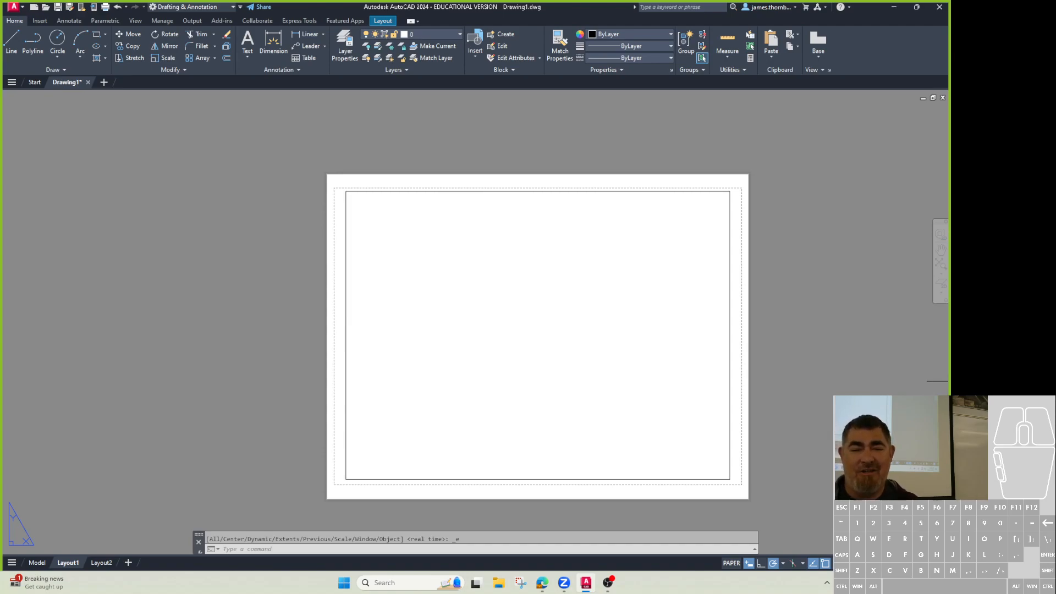
click(377, 455)
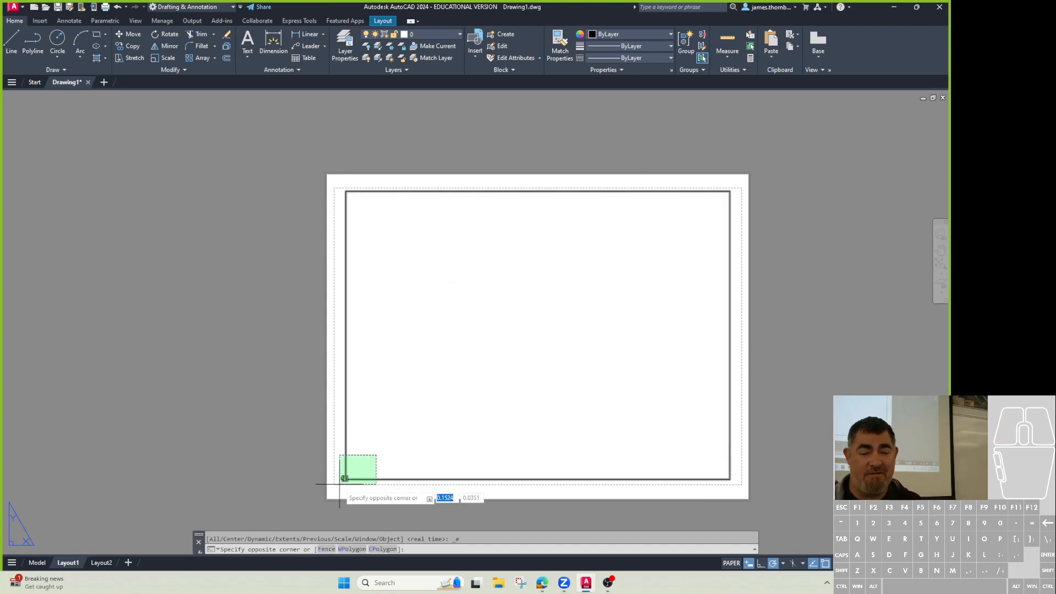
click(342, 484)
text(m)
key(Return)
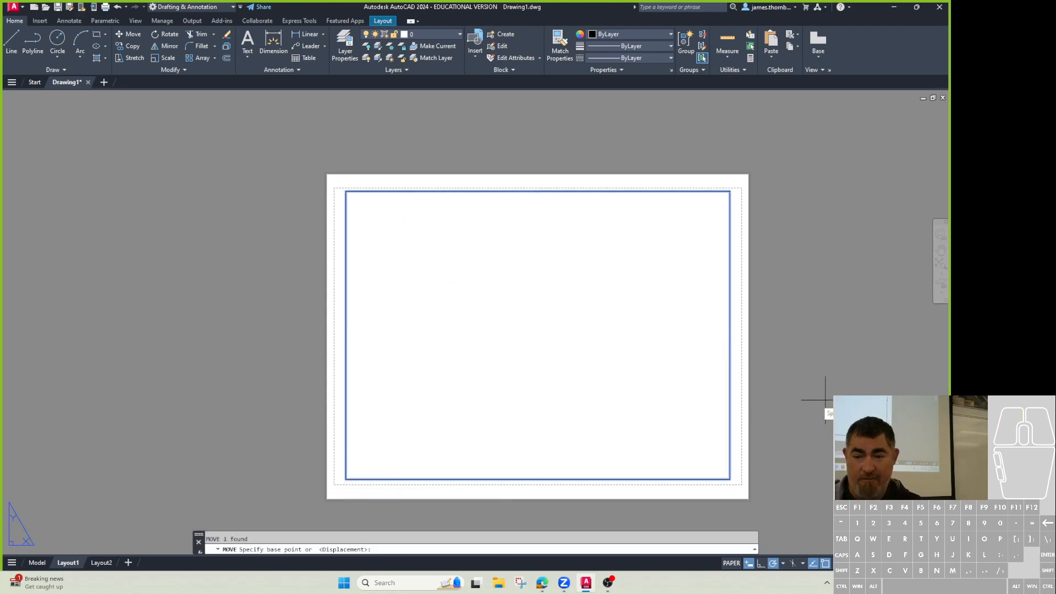
click(784, 365)
click(769, 380)
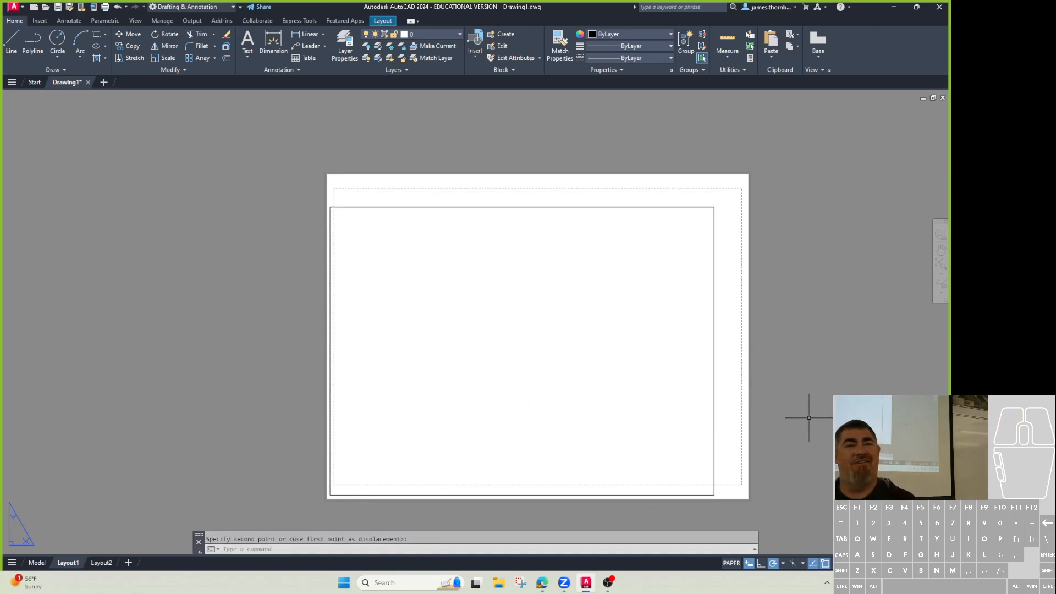
key(ctrl+z)
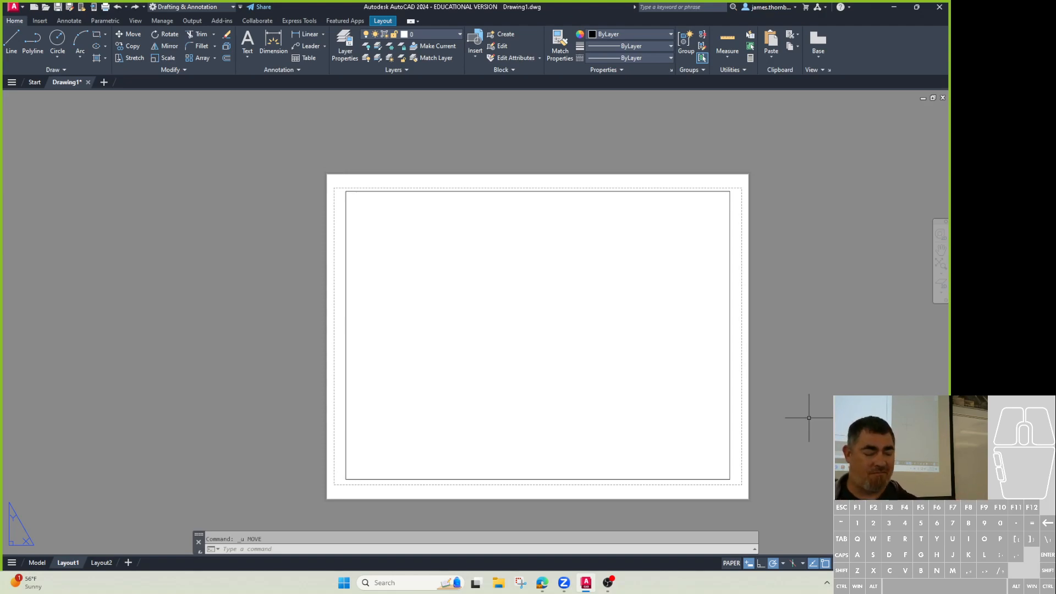
Step: Start saving the drawing and cancel without saving
key(ctrl+p)
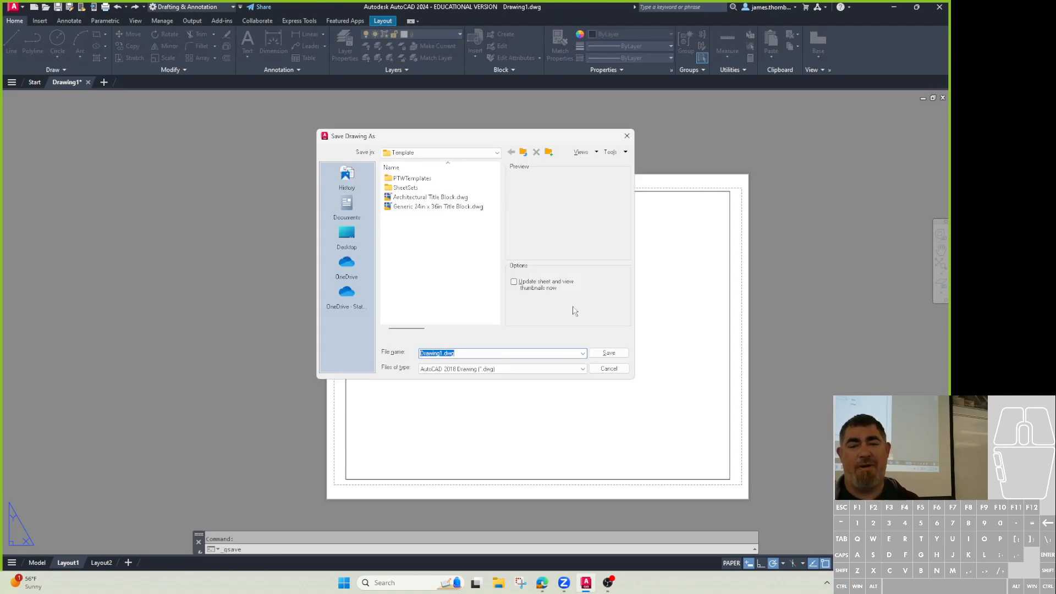
key(Escape)
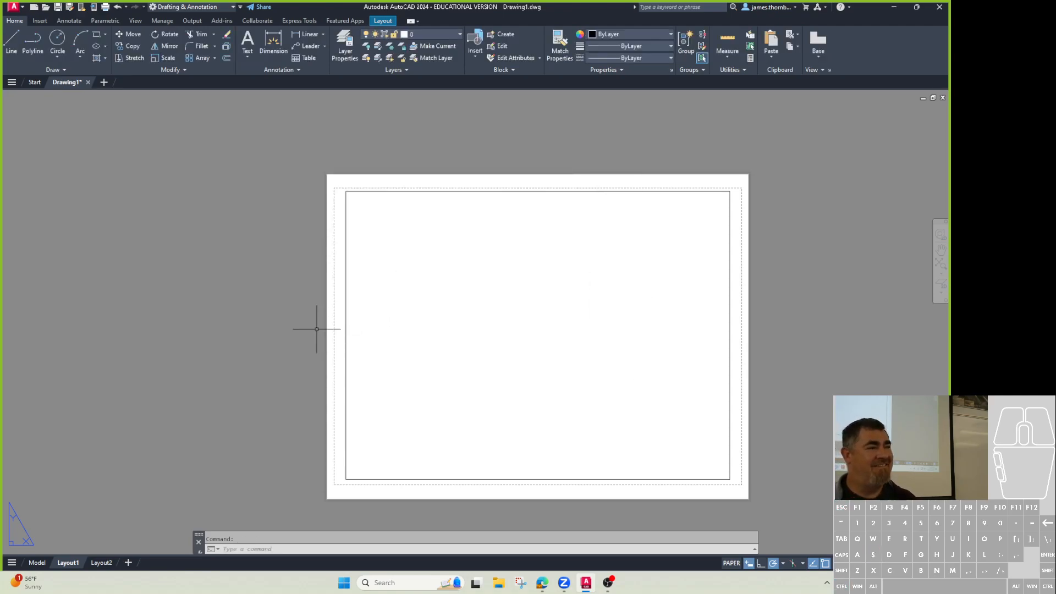